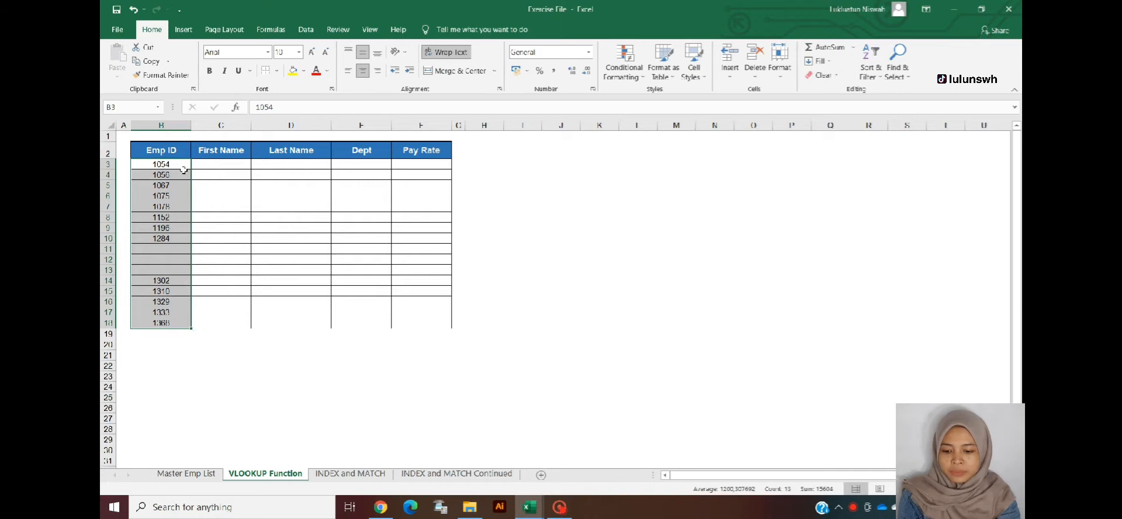
Examine the table headings on the VLOOKUP Function sheet, from Emp ID through First Name, Last Name and Dept to Pay Rate
click(181, 166)
click(225, 152)
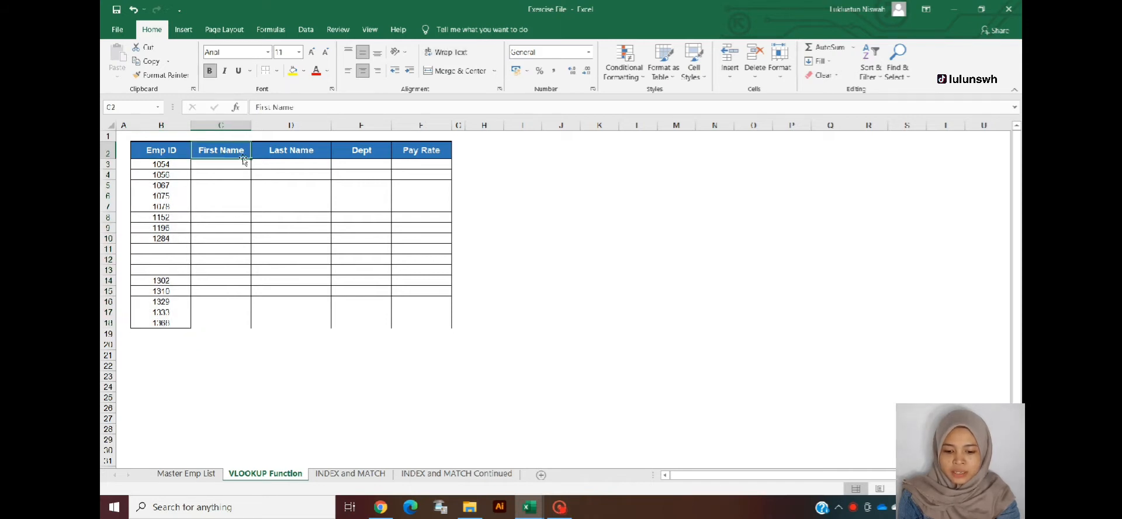
click(284, 155)
click(357, 157)
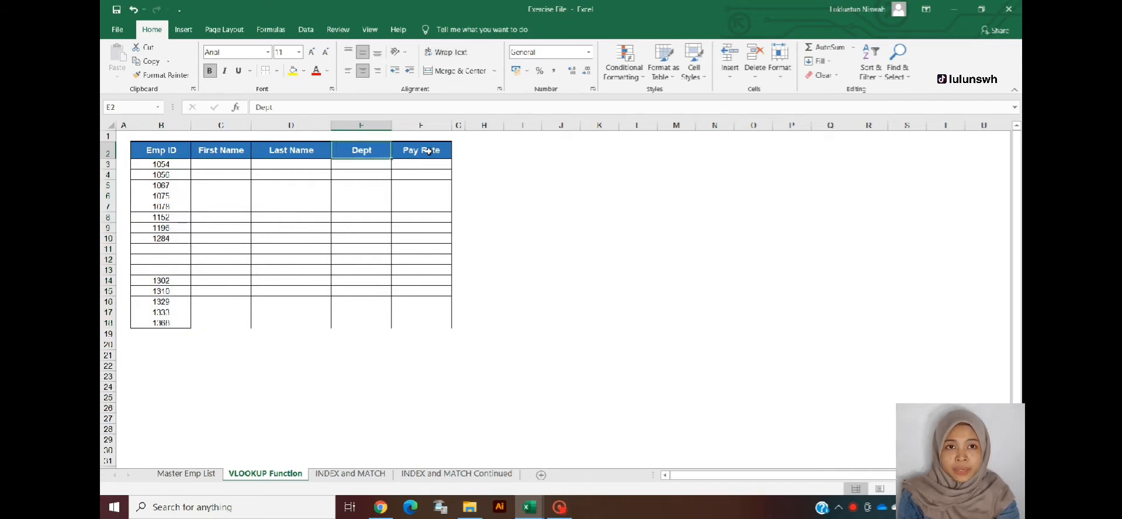
click(429, 152)
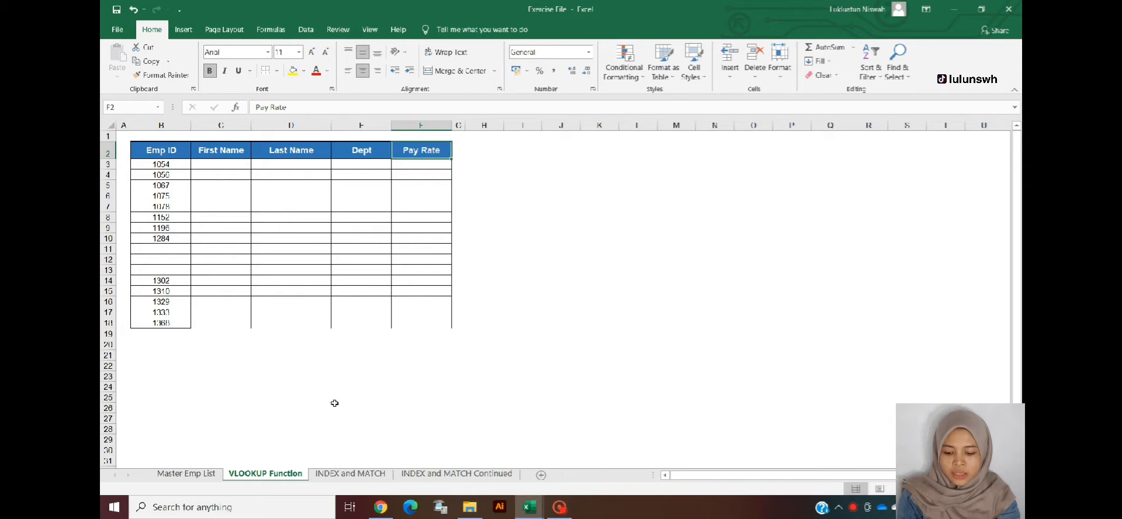
Examine the Emp ID, Last Name, First Name, Dept and Pay Rate columns on the Master Emp List sheet
click(192, 474)
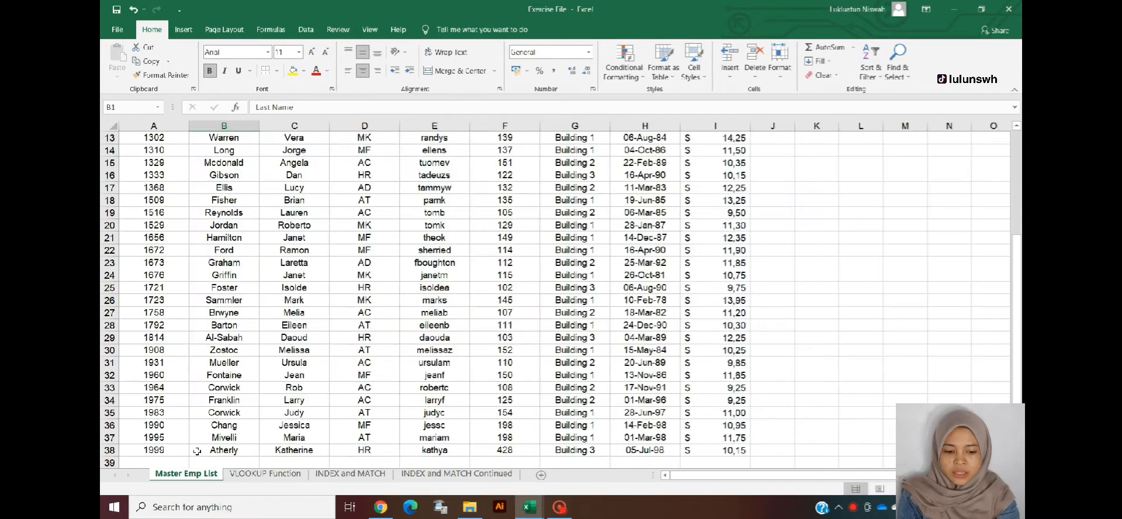
scroll(228, 301, up, 5)
drag(166, 142, 672, 174)
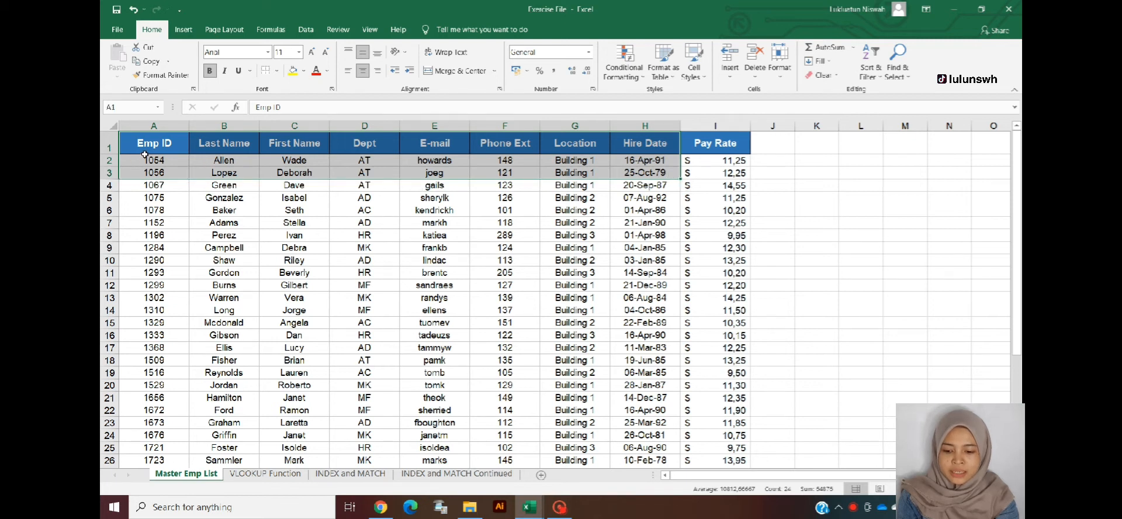
click(158, 171)
click(232, 157)
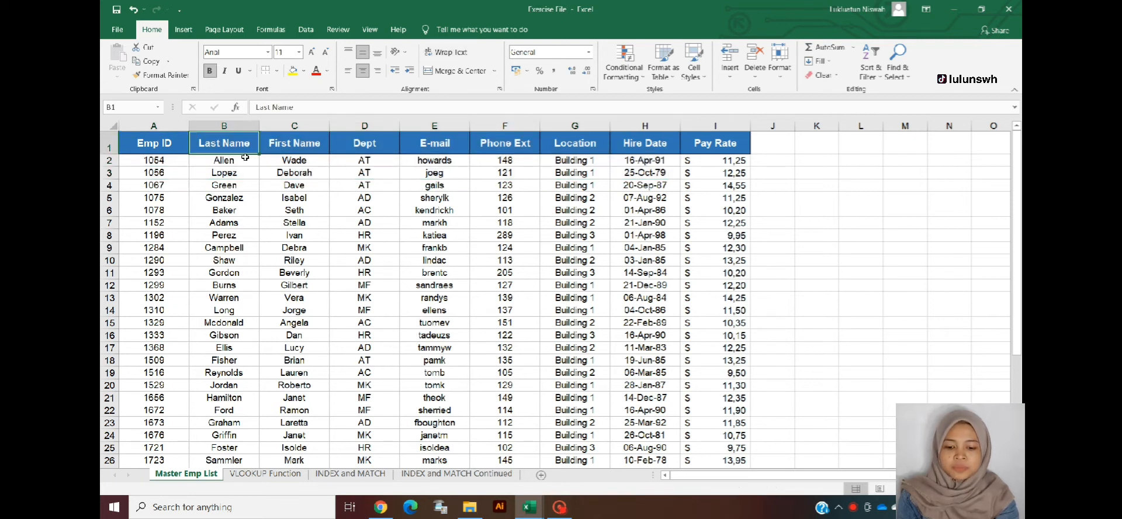
click(271, 159)
click(382, 166)
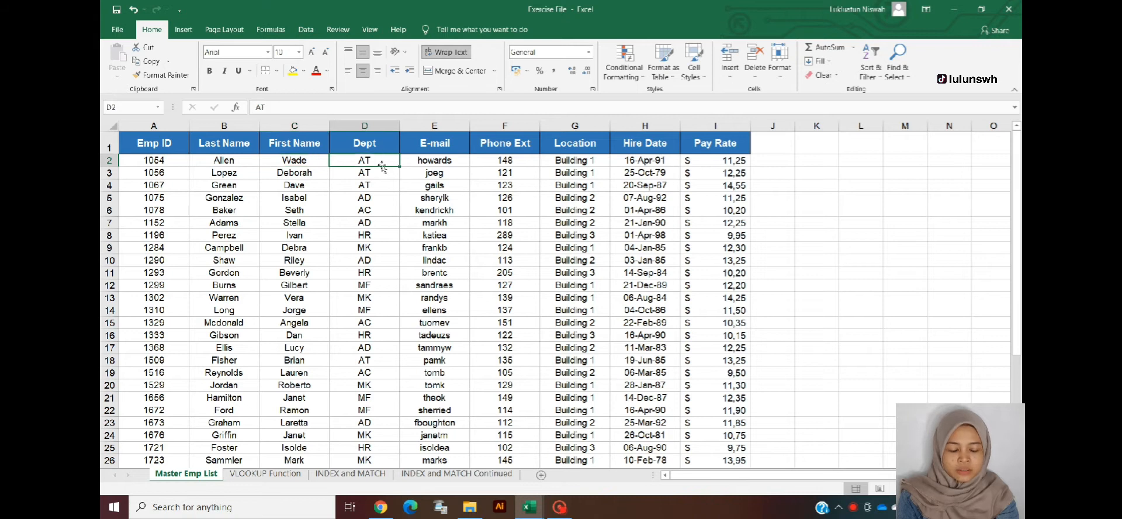
click(721, 159)
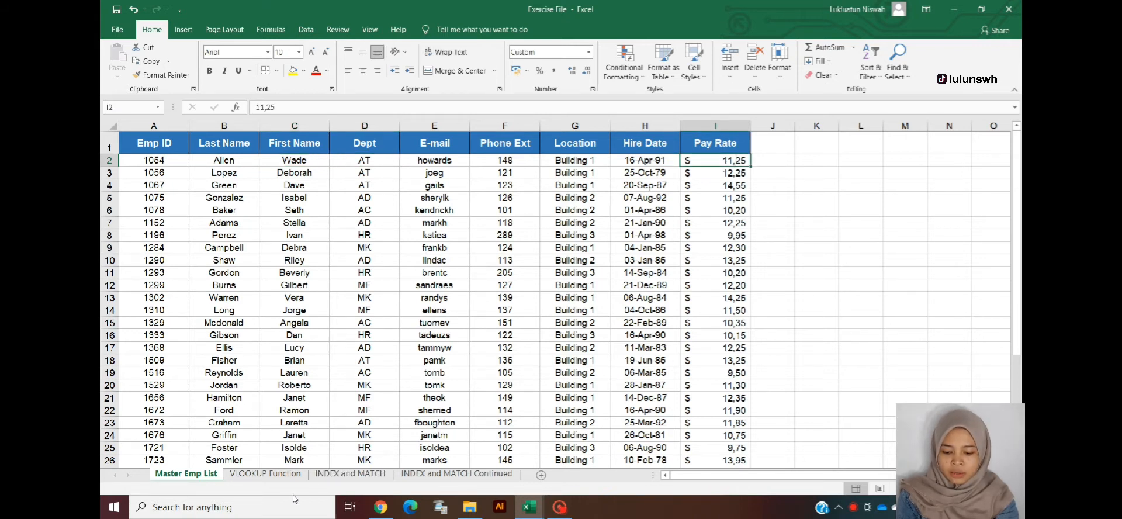
Copy the first Emp ID from cell B3 of the VLOOKUP Function sheet and check the name cells C3 and D3
click(270, 474)
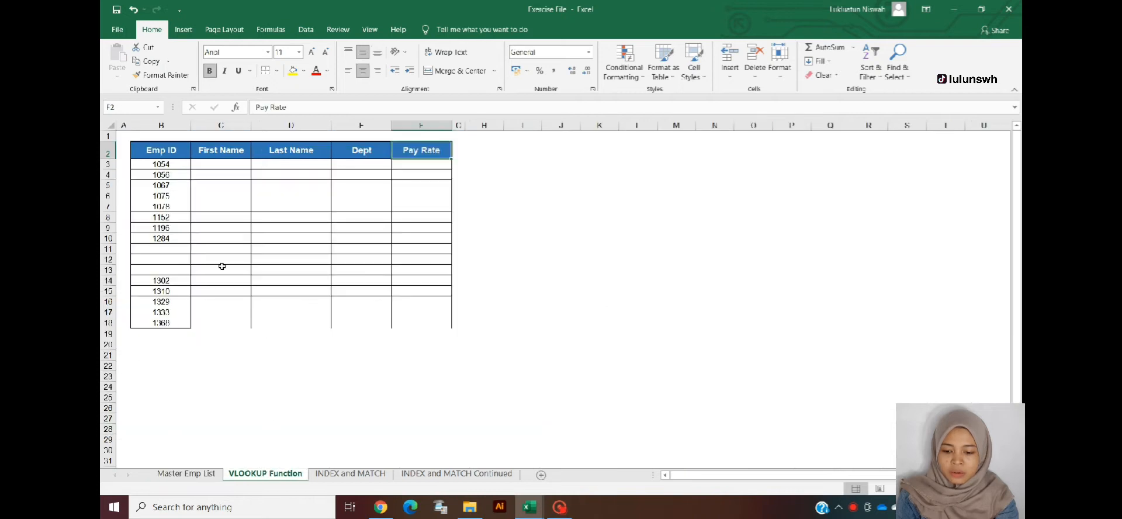
click(156, 165)
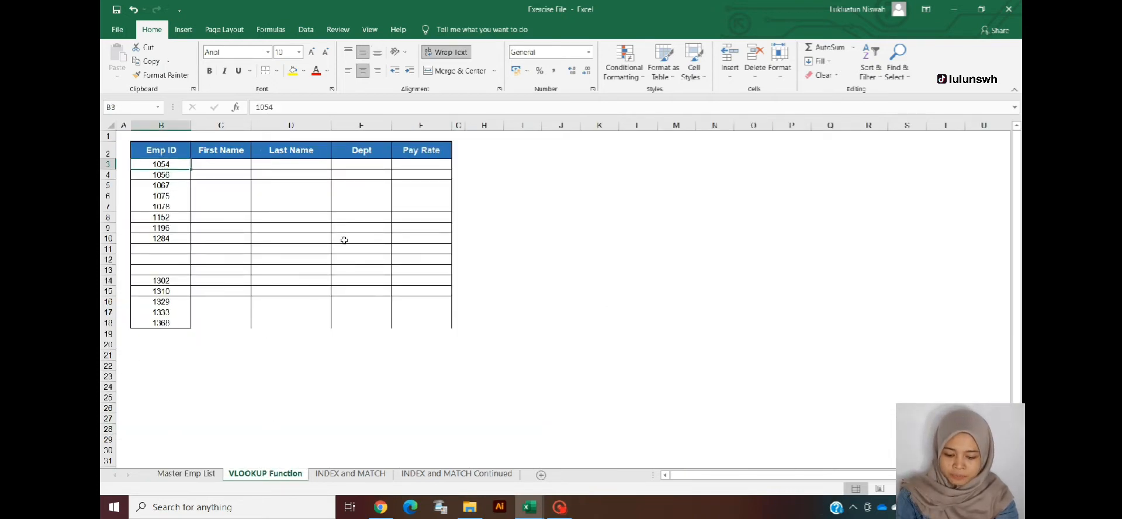
key(ctrl+c)
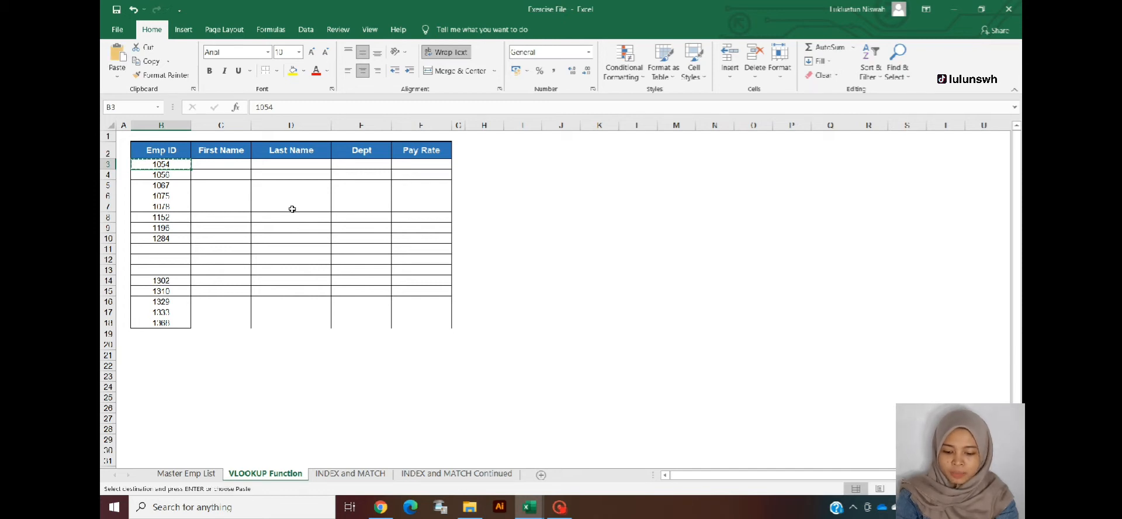
click(190, 474)
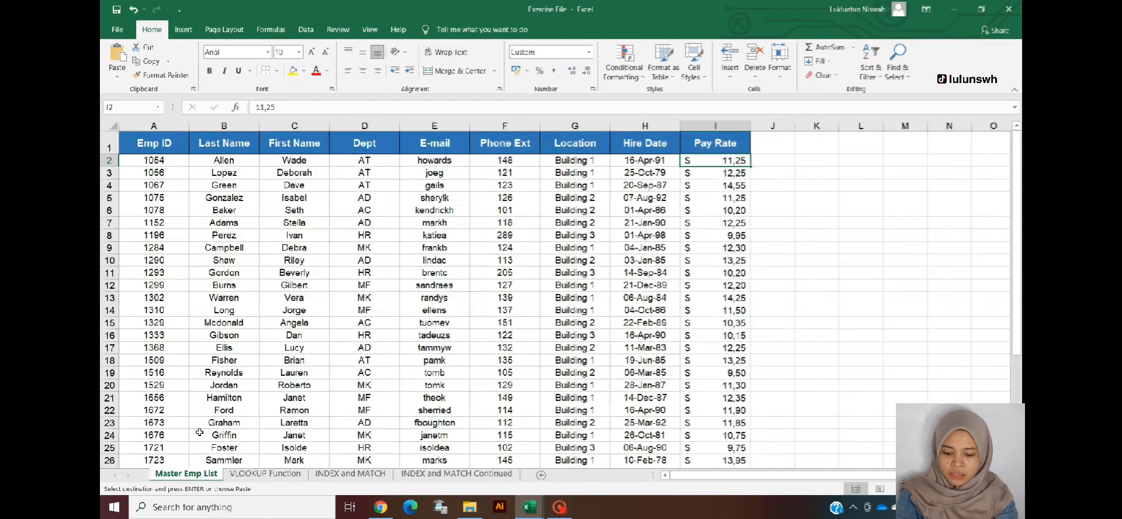
click(264, 473)
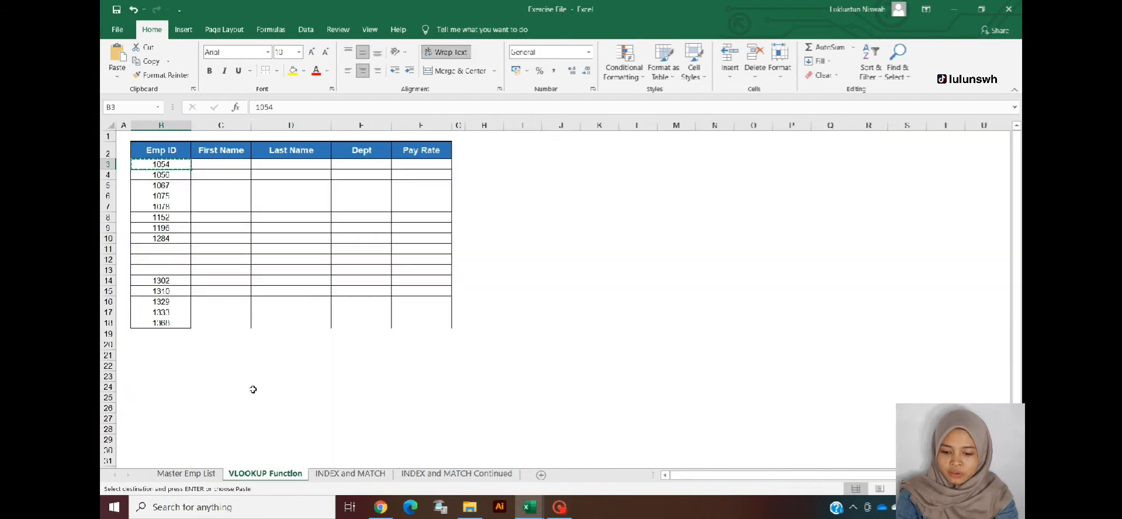
click(226, 164)
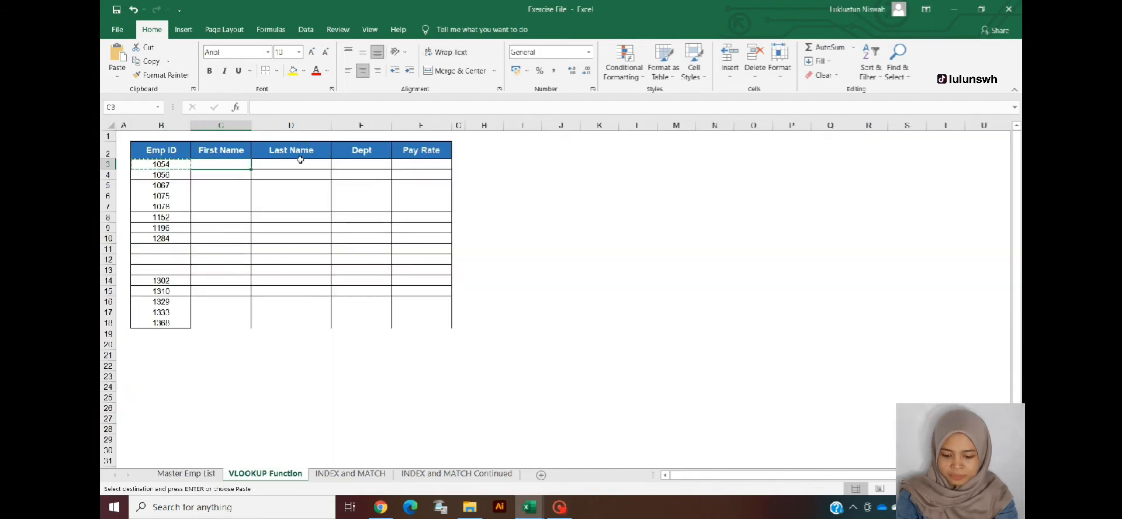
click(299, 164)
Search the Master Emp List sheet for the first Emp ID of the VLOOKUP Function table
click(188, 474)
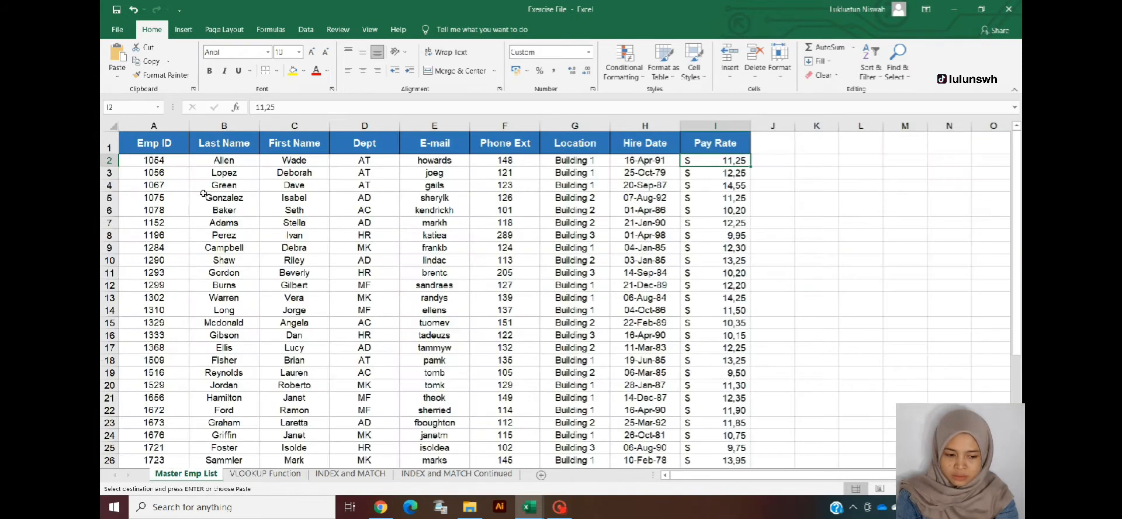
click(203, 175)
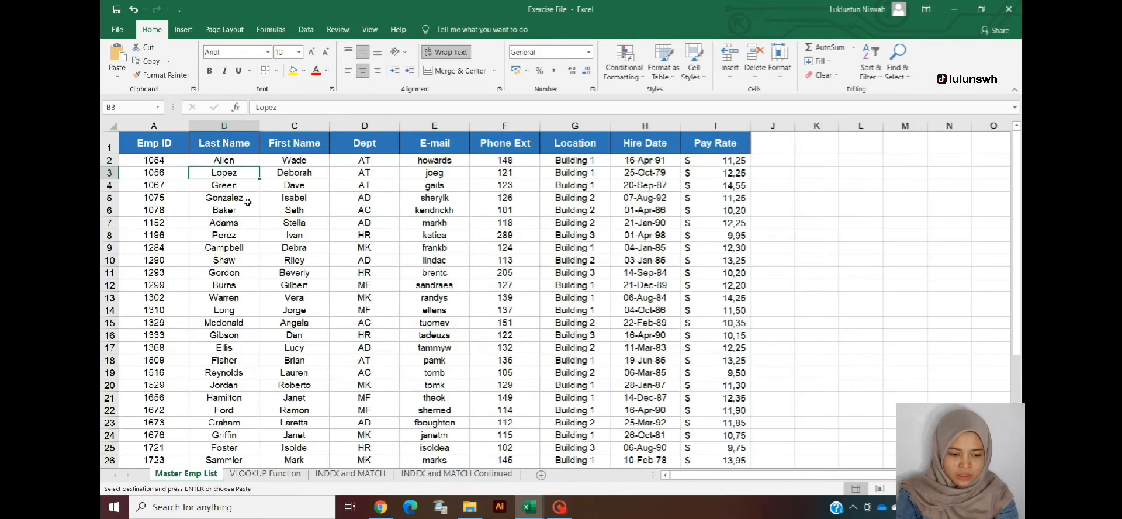
click(897, 68)
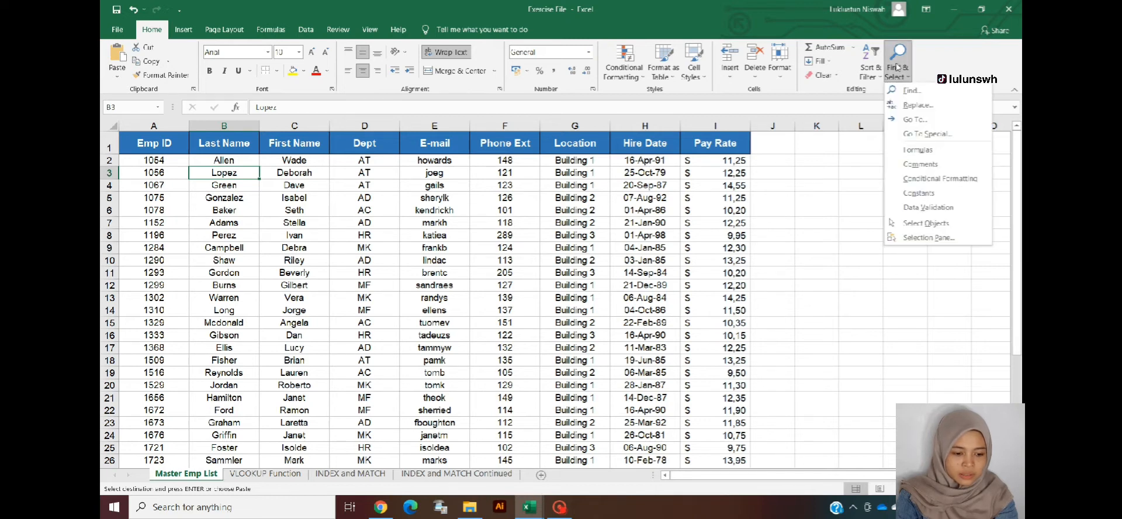
click(909, 91)
drag(286, 254, 677, 140)
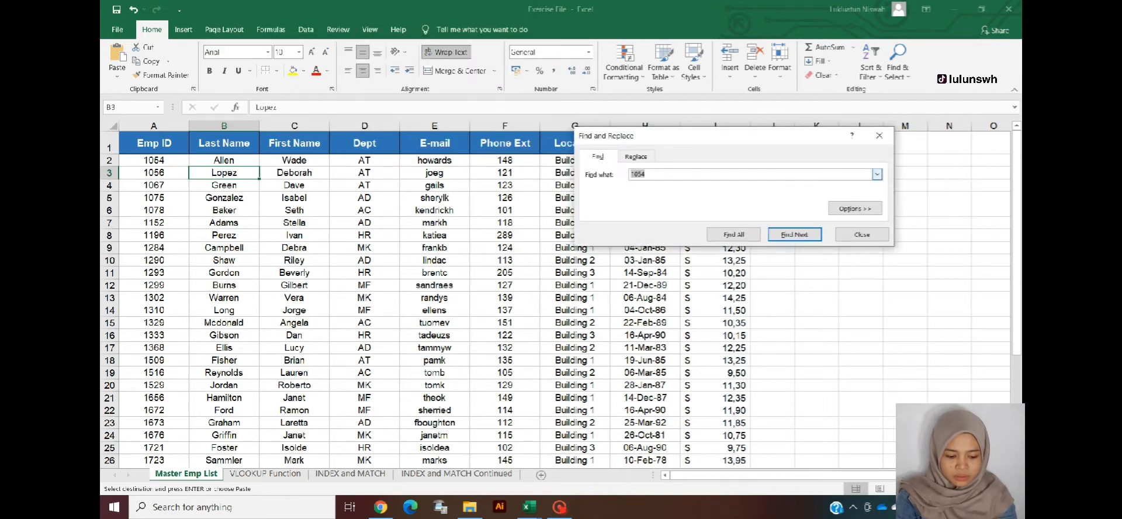
click(646, 173)
key(BackSpace)
key(BackSpace)
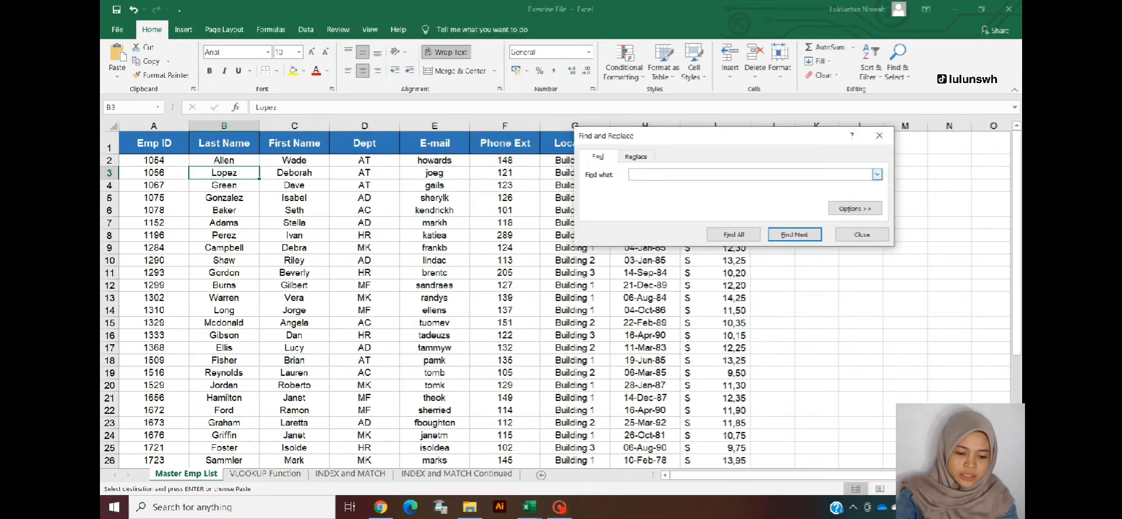
text(1054)
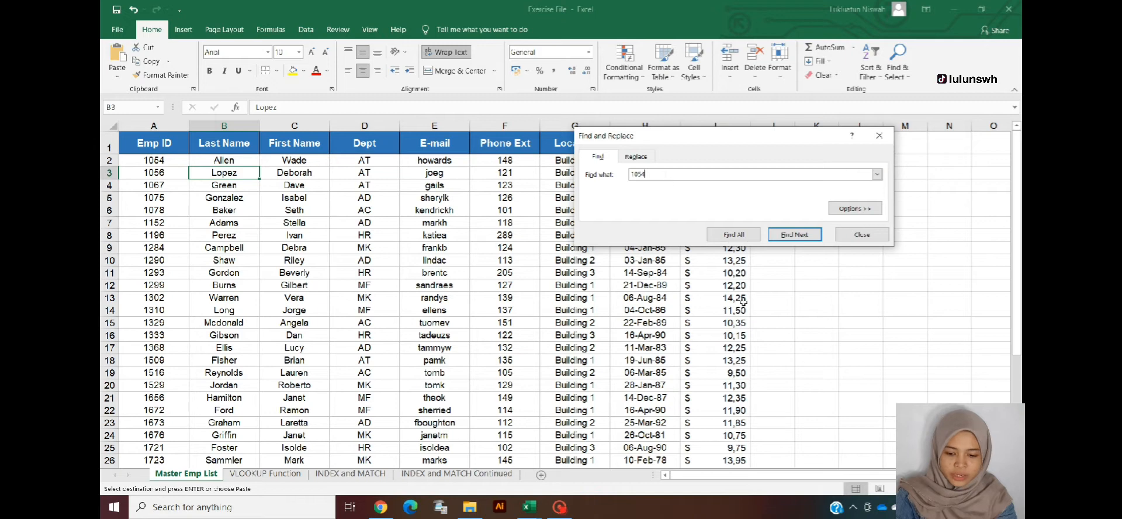
click(796, 235)
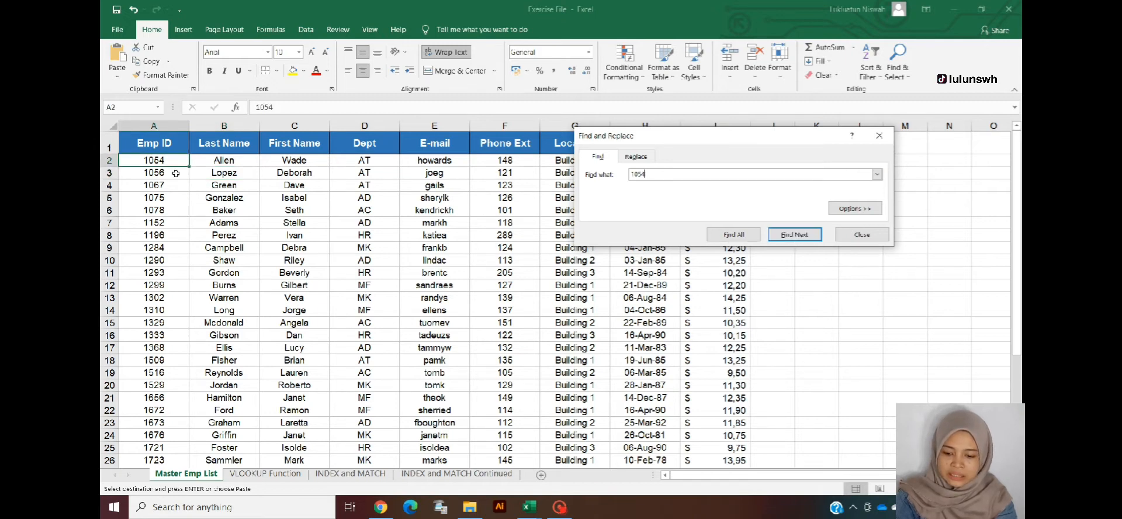
Select row 2 on the Master Emp List sheet, close the search and check the employee's first and last name
click(106, 160)
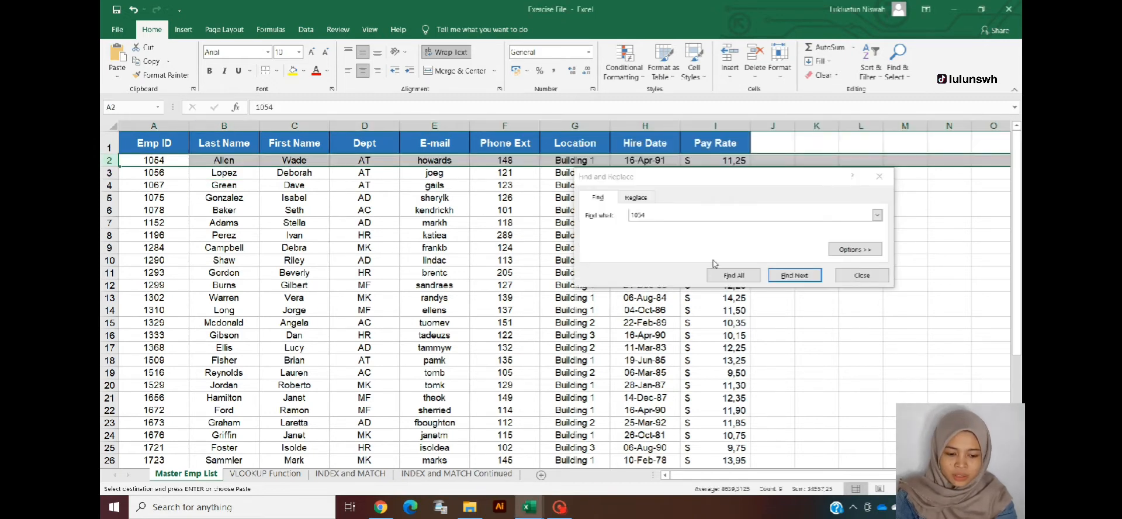
click(863, 272)
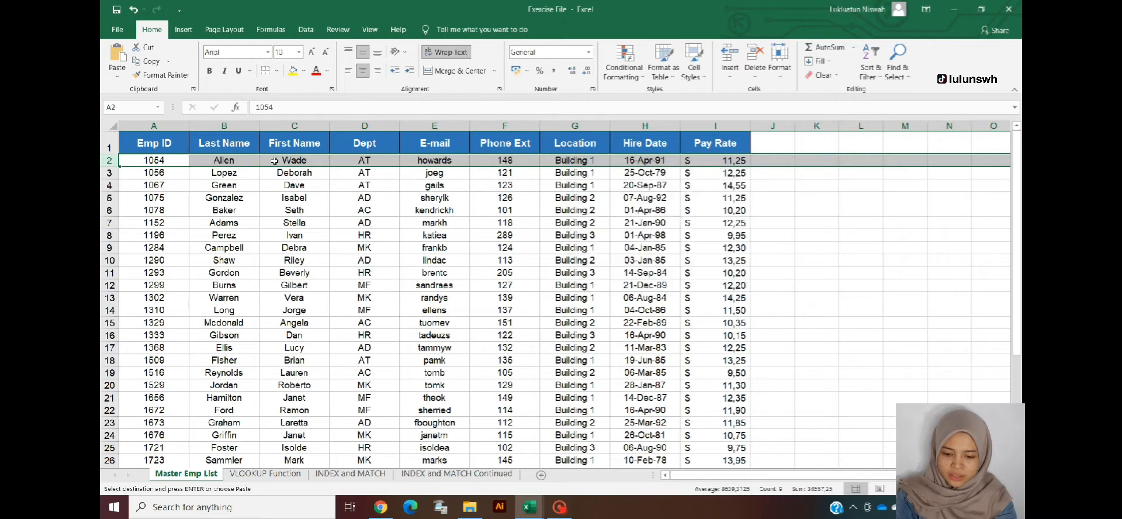
click(295, 163)
click(245, 164)
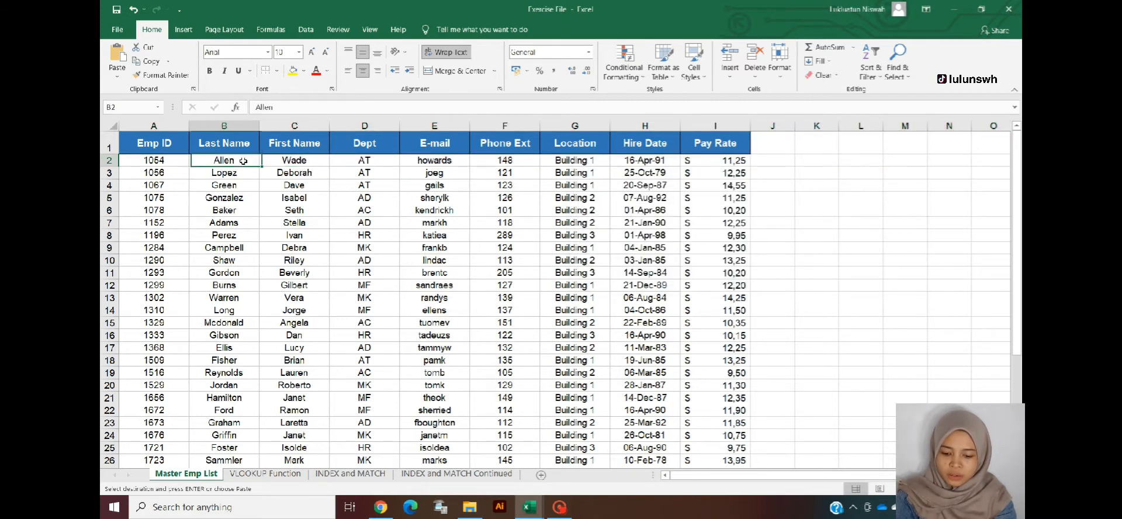
Copy the employee's first name from C2 of the Master Emp List sheet into C3 of the VLOOKUP Function sheet
click(296, 475)
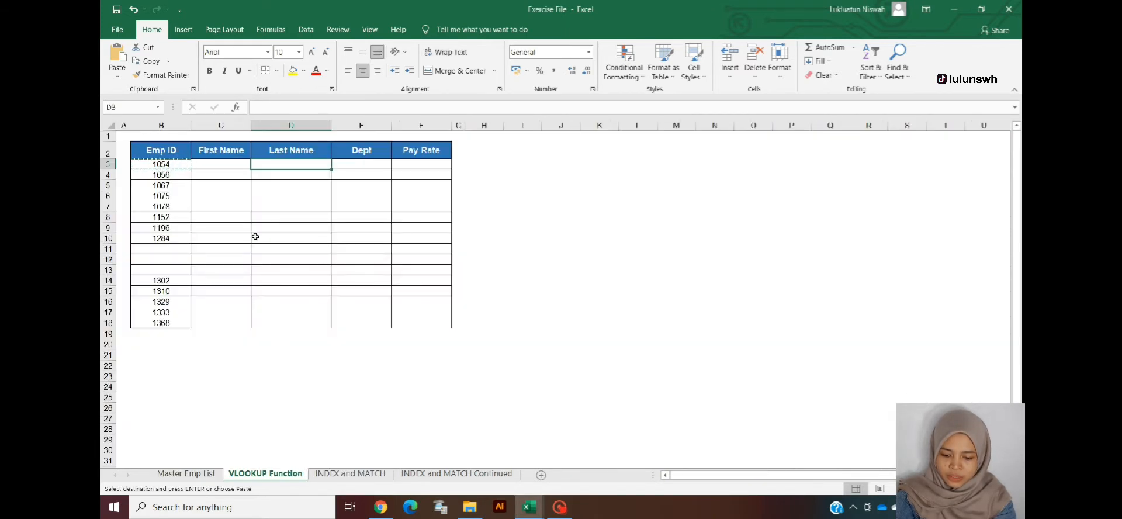
click(187, 473)
key(Right)
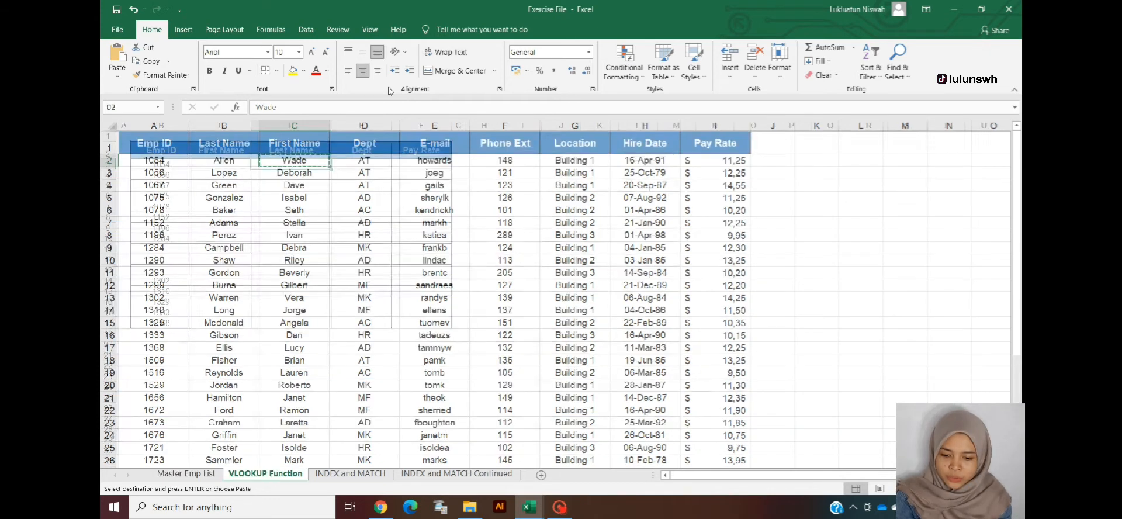
key(ctrl+Page_Down)
key(ctrl+Page_Up)
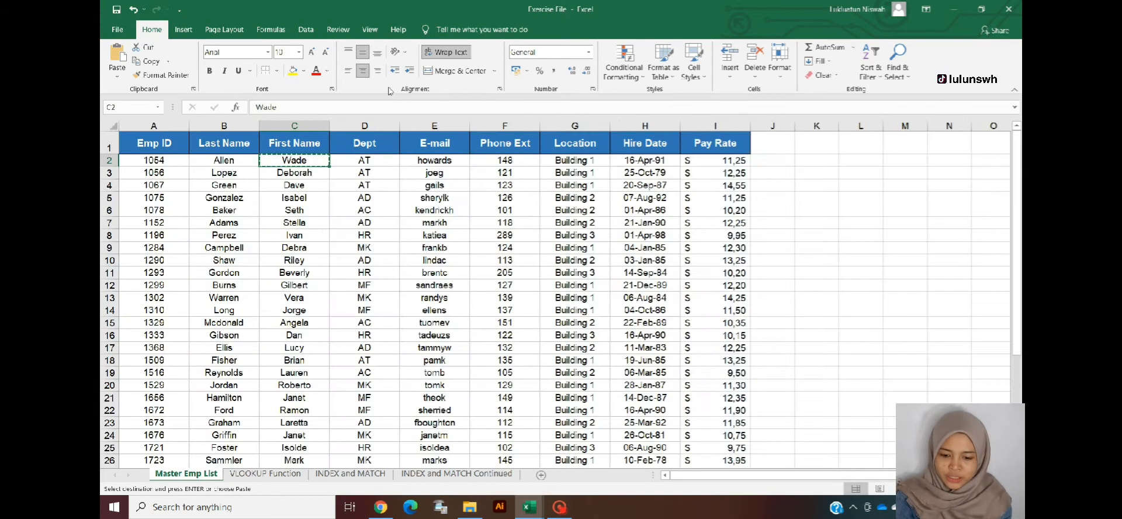
key(ctrl+Page_Down)
key(Down)
text(Wade)
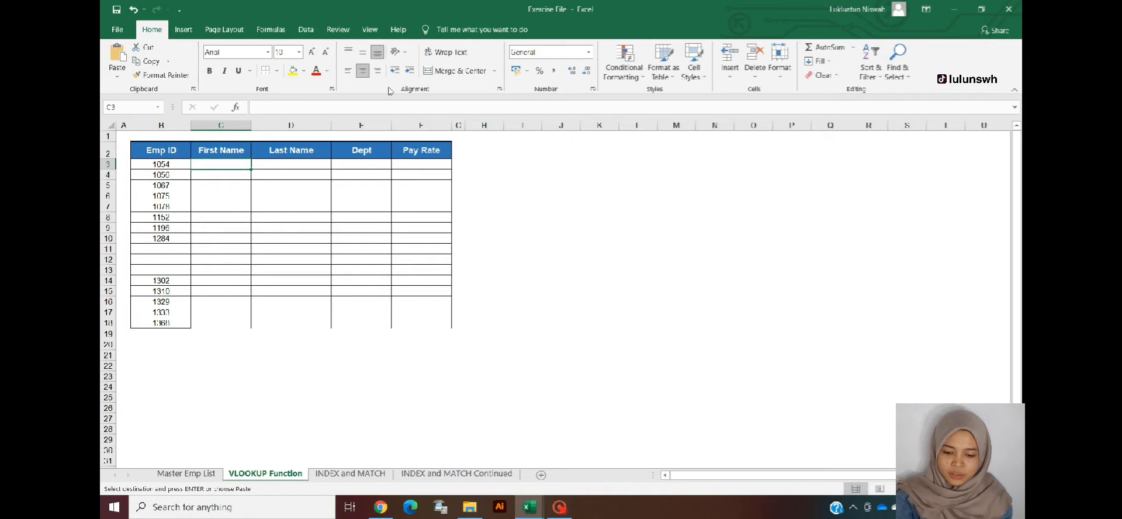
Copy the employee's last name from B2 of the Master Emp List sheet into D3 of the VLOOKUP Function sheet
key(Right)
key(ctrl+Page_Up)
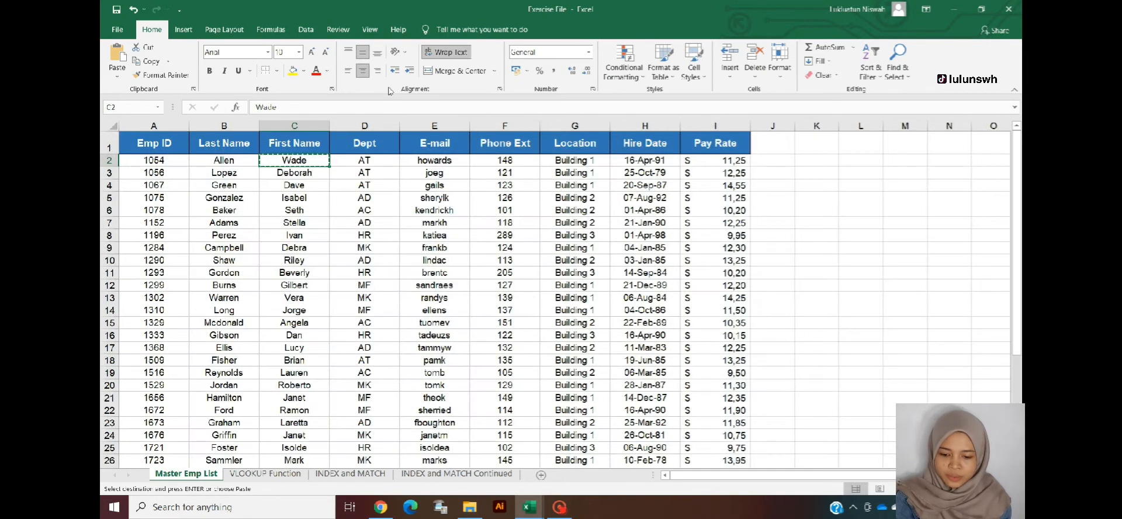
key(Up)
key(Left)
key(Down)
key(ctrl+c)
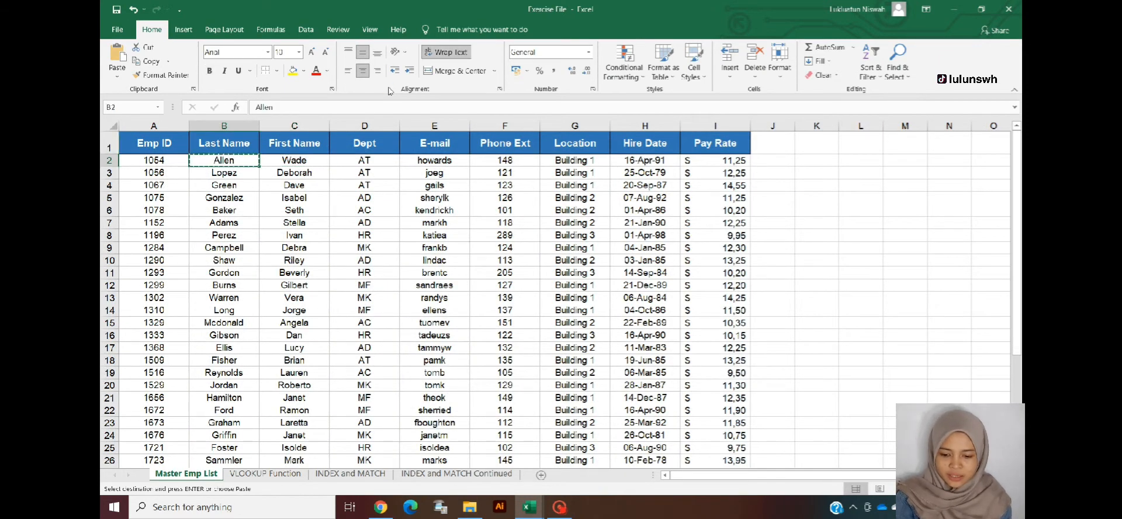
key(ctrl+Page_Down)
key(ctrl+v)
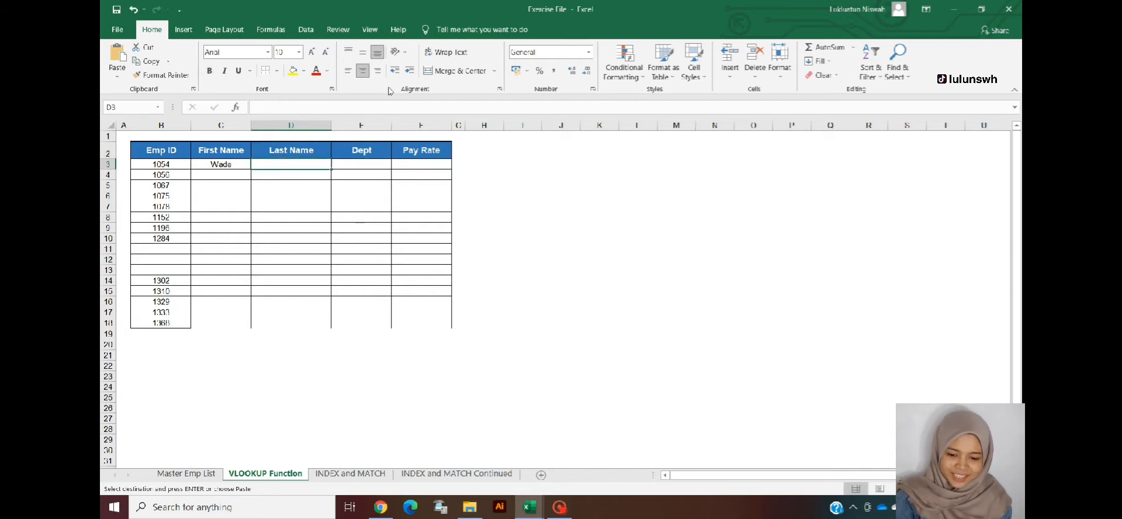
Return to the first Emp ID in B3 and search the Master Emp List sheet for that ID again
key(Up)
key(Left)
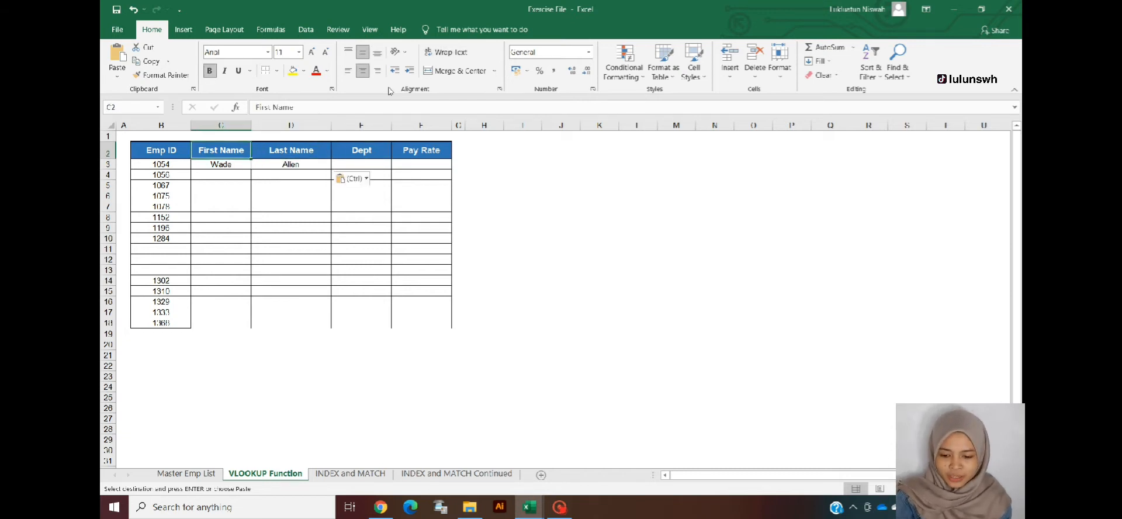
key(Down)
key(Left)
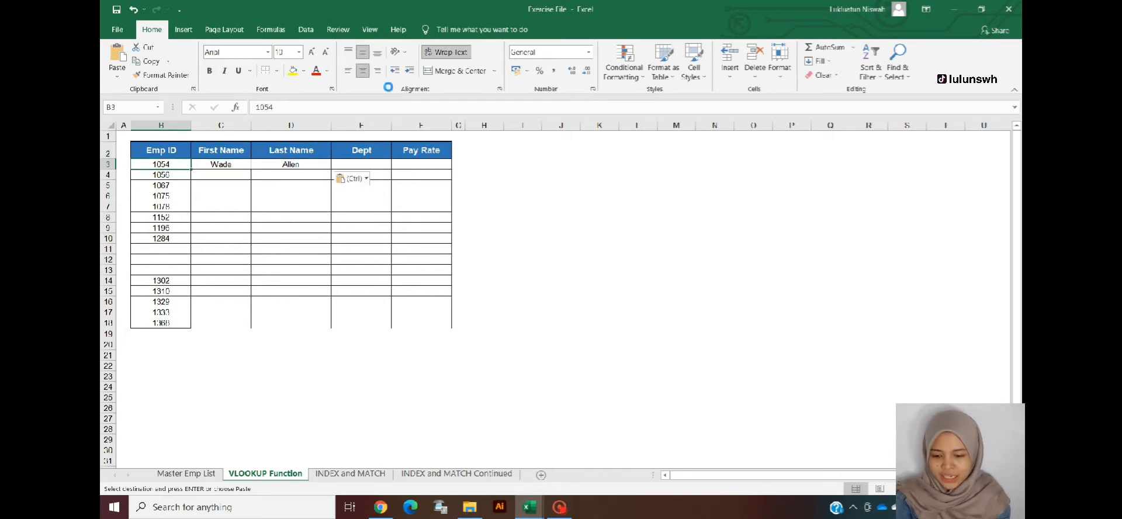
key(ctrl+Page_Up)
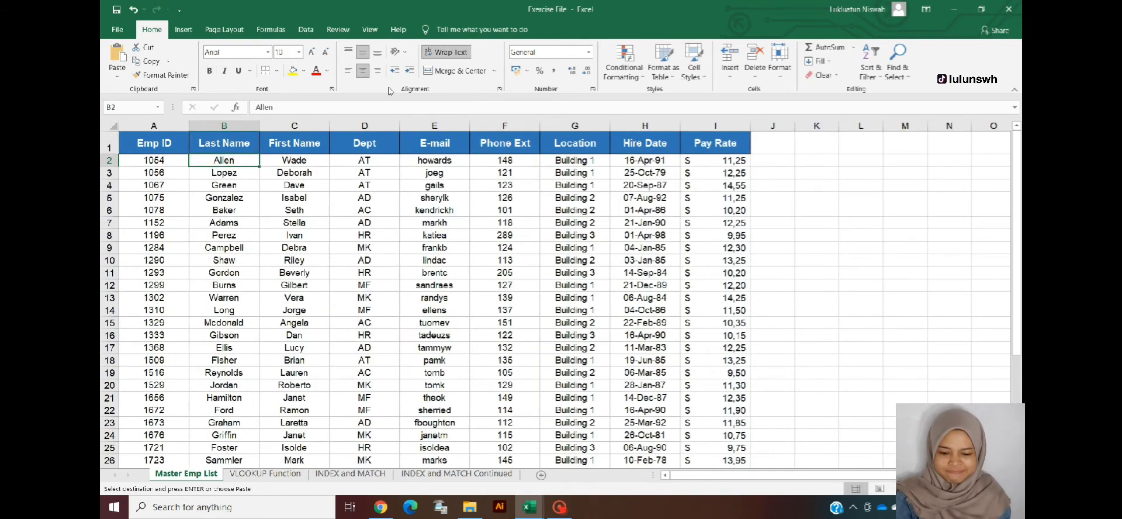
key(ctrl+f)
text(1054)
key(Return)
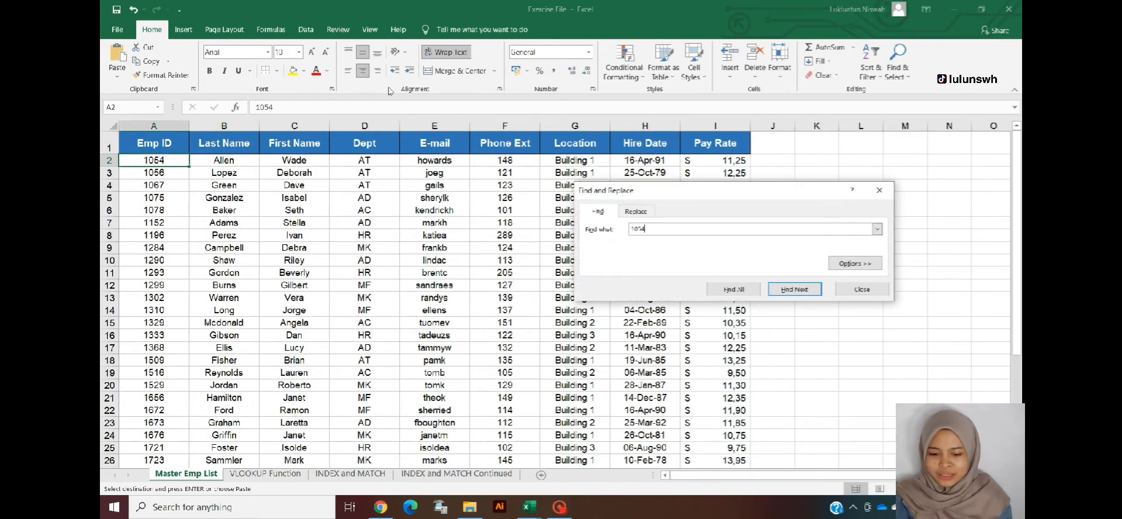
Copy the employee's department from D2 of the Master Emp List sheet into E3 of the VLOOKUP Function sheet
key(Escape)
key(Right)
key(Right)
key(Right)
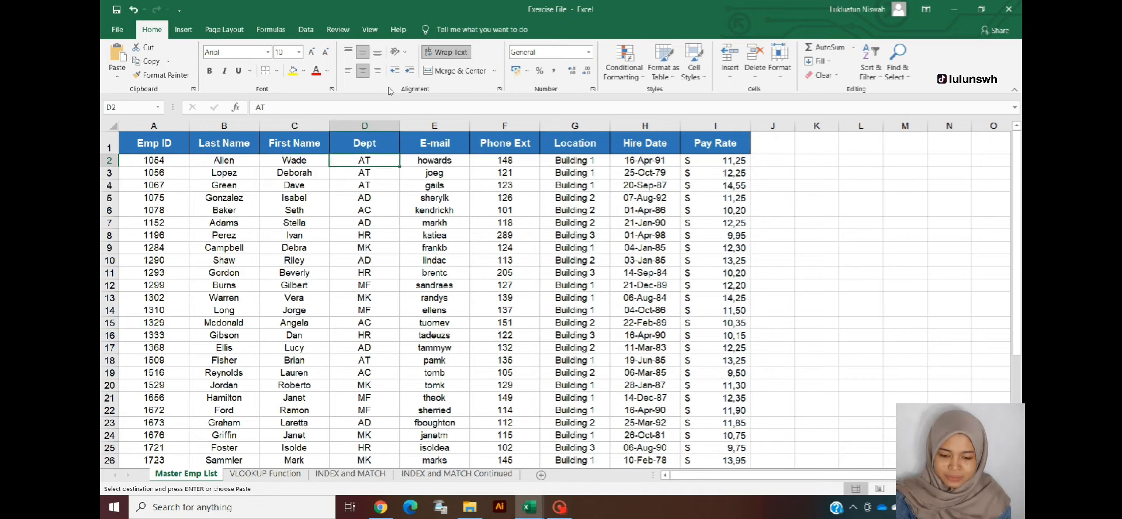
key(ctrl+Page_Down)
key(Right)
key(Right)
key(Right)
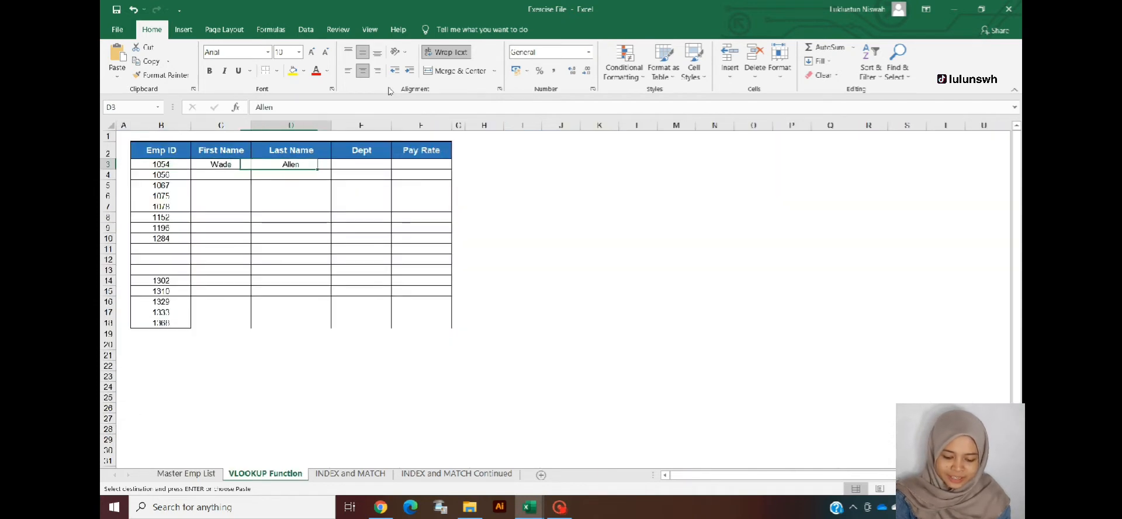
key(ctrl+v)
key(Right)
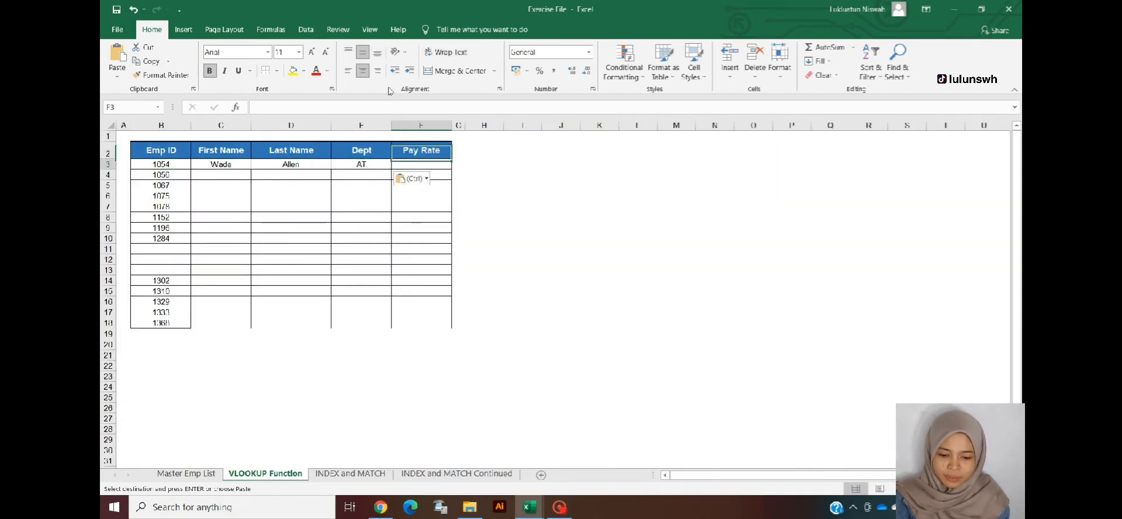
Copy the employee's pay rate from I2 of the Master Emp List sheet into F3 of the VLOOKUP Function sheet
key(ctrl+Page_Up)
key(Left)
key(Left)
key(Left)
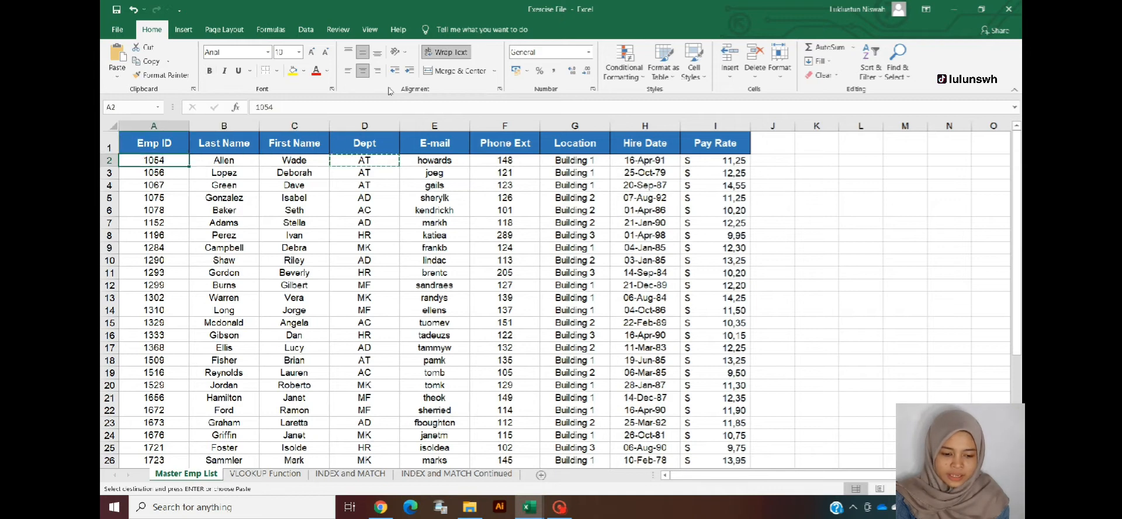
key(ctrl+Right)
key(ctrl+c)
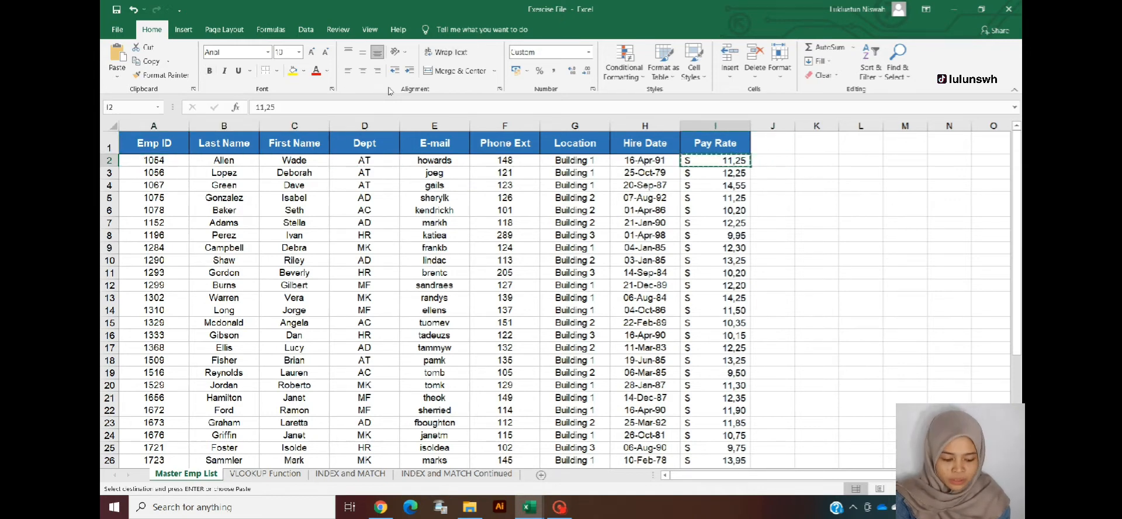
key(ctrl+Page_Down)
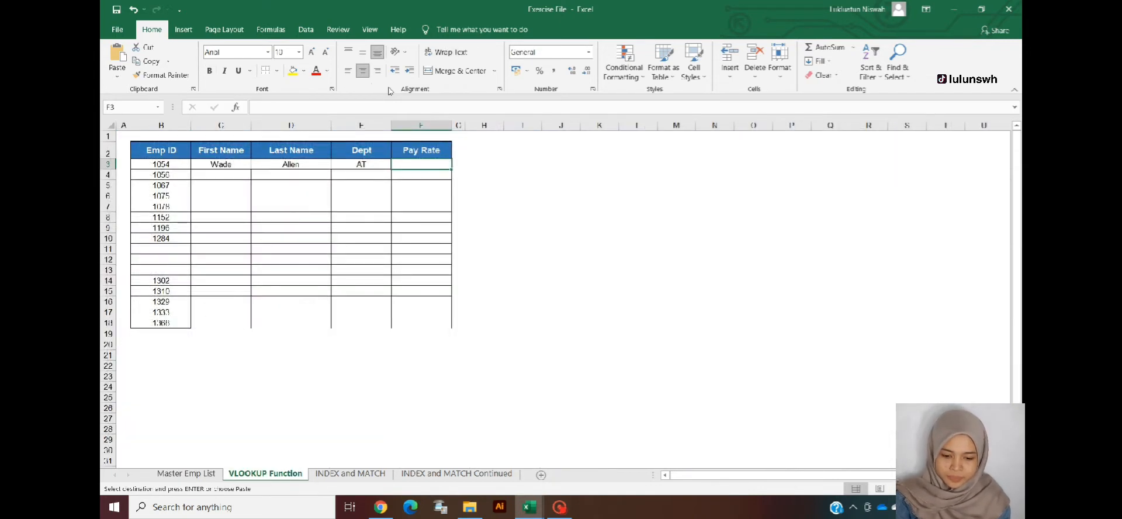
key(ctrl+v)
Review the filled row 3 and select the Emp IDs in B3:B18 to see which employees need data
key(Up)
key(Left)
key(Left)
key(Left)
key(Down)
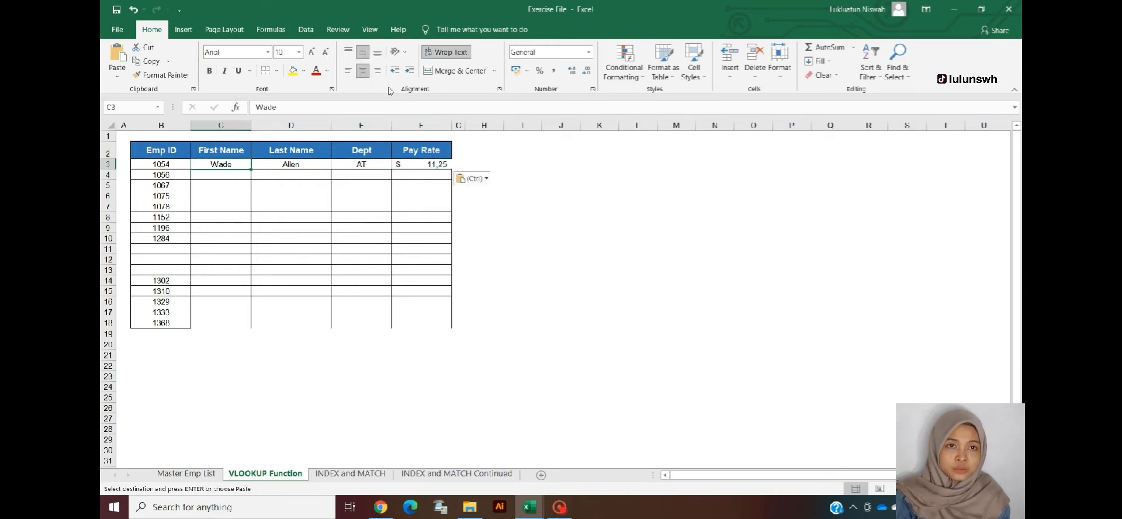
key(Up)
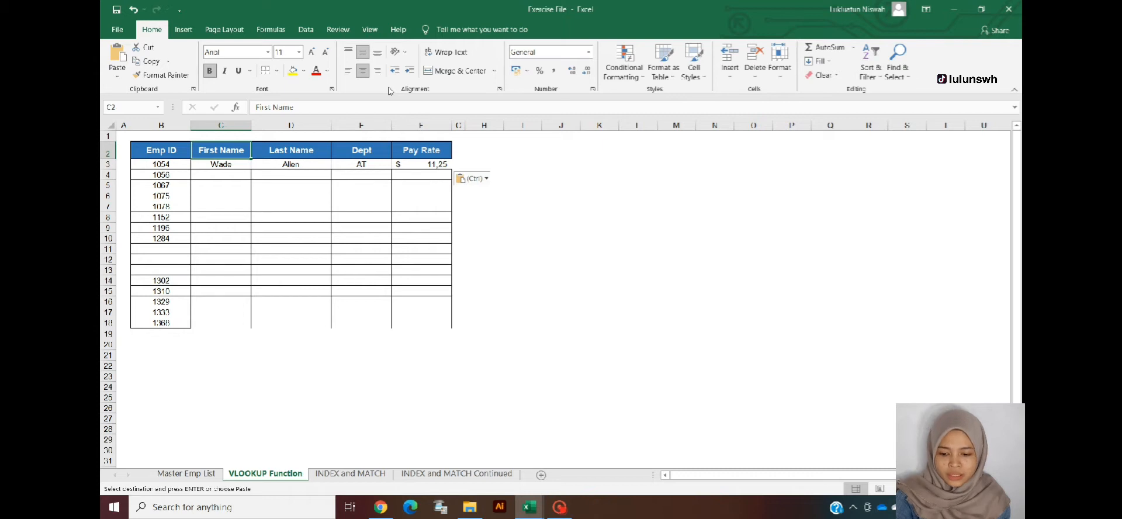
key(Left)
key(Down)
key(ctrl+shift+Down)
key(ctrl+shift+Down)
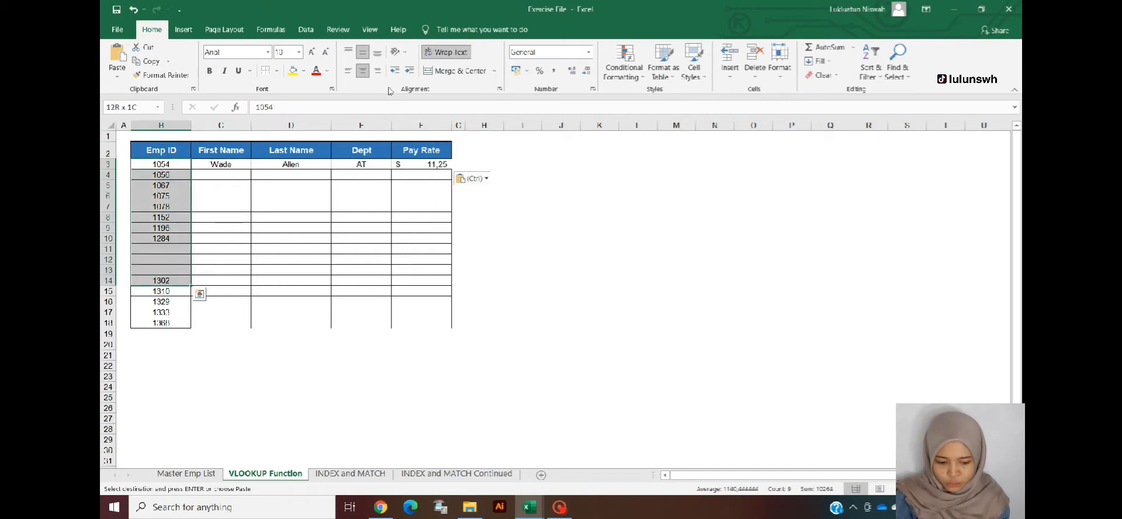
key(ctrl+shift+Down)
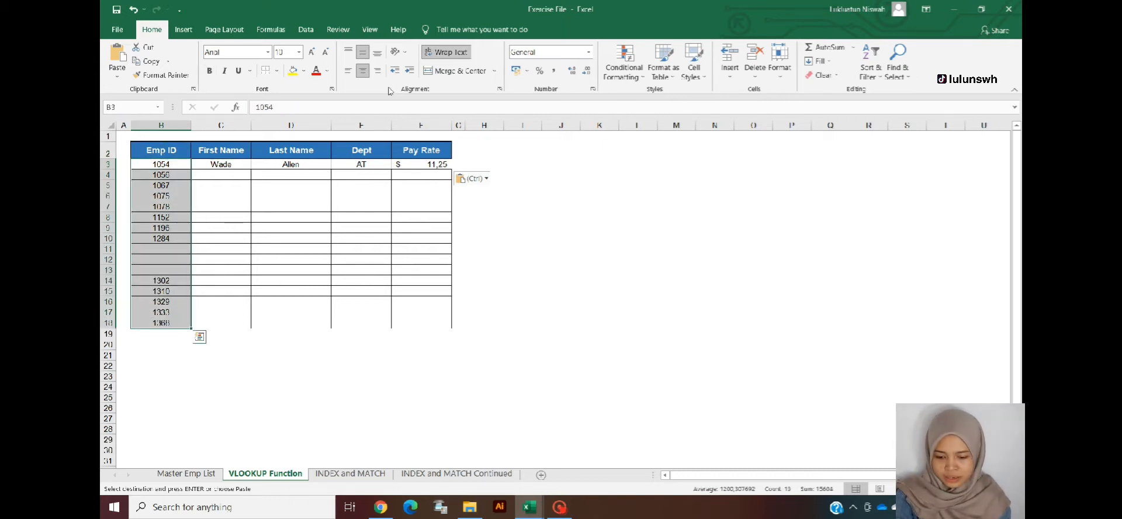
key(Right)
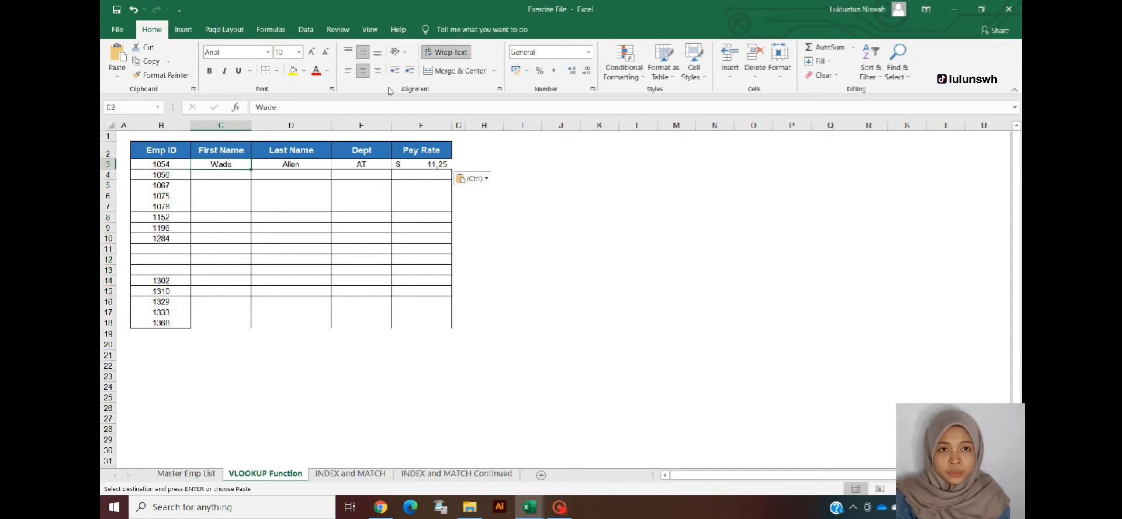
Undo the manually pasted entries in C3:F3 so row 3 is empty beside its Emp ID
key(ctrl+shift+Right)
key(ctrl+z)
key(ctrl+z)
key(ctrl+z)
key(ctrl+z)
key(ctrl+z)
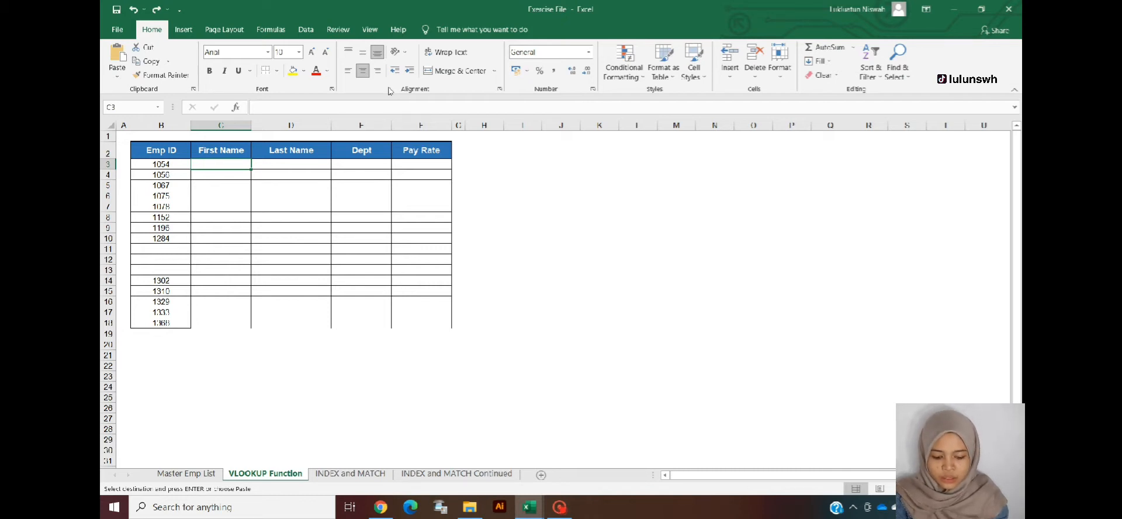
Begin a VLOOKUP formula in C3 with the Function Arguments dialog and set its lookup value to B3
text(=VLOOKUP)
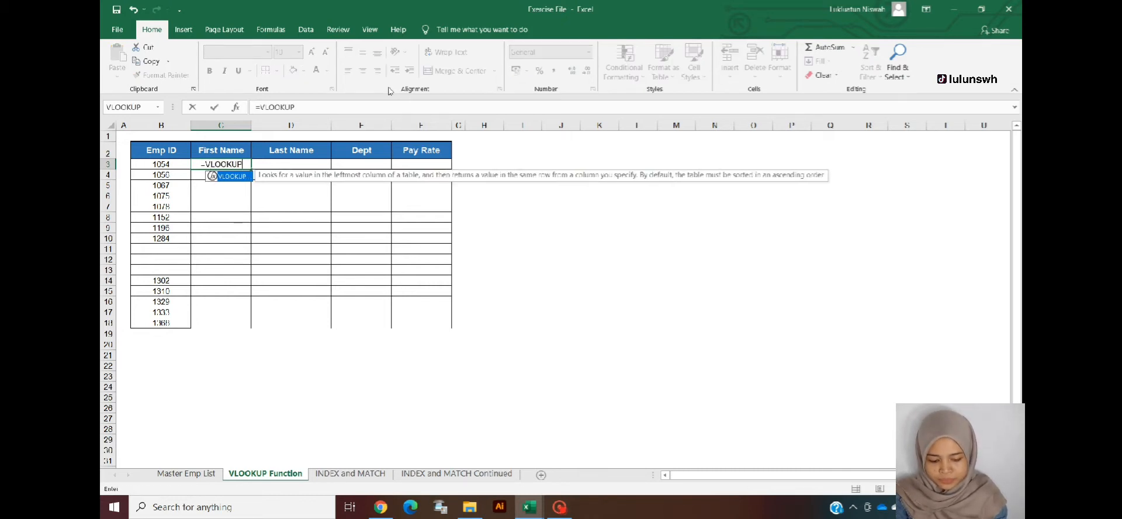
text(()
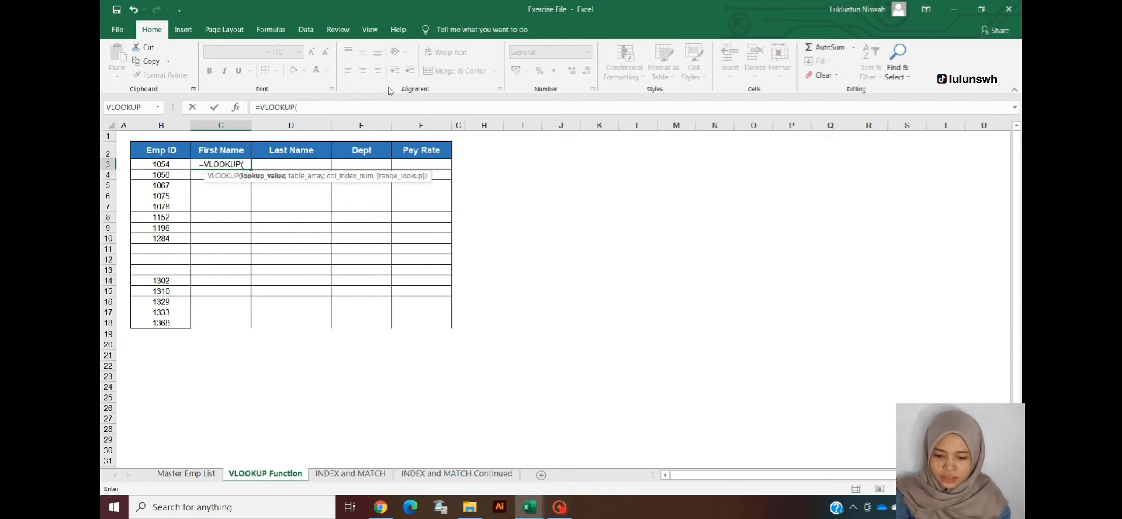
click(236, 109)
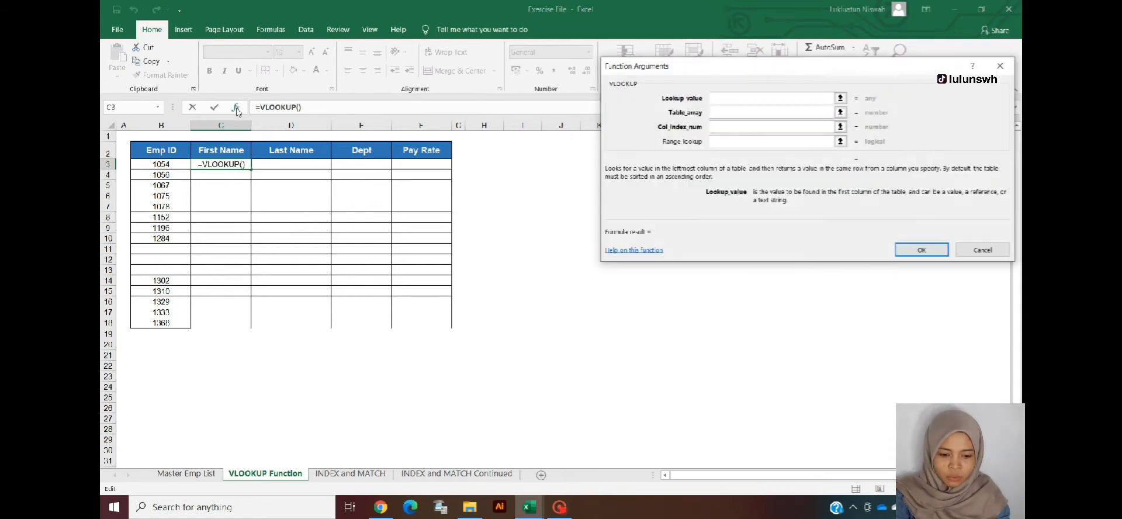
drag(705, 74, 617, 128)
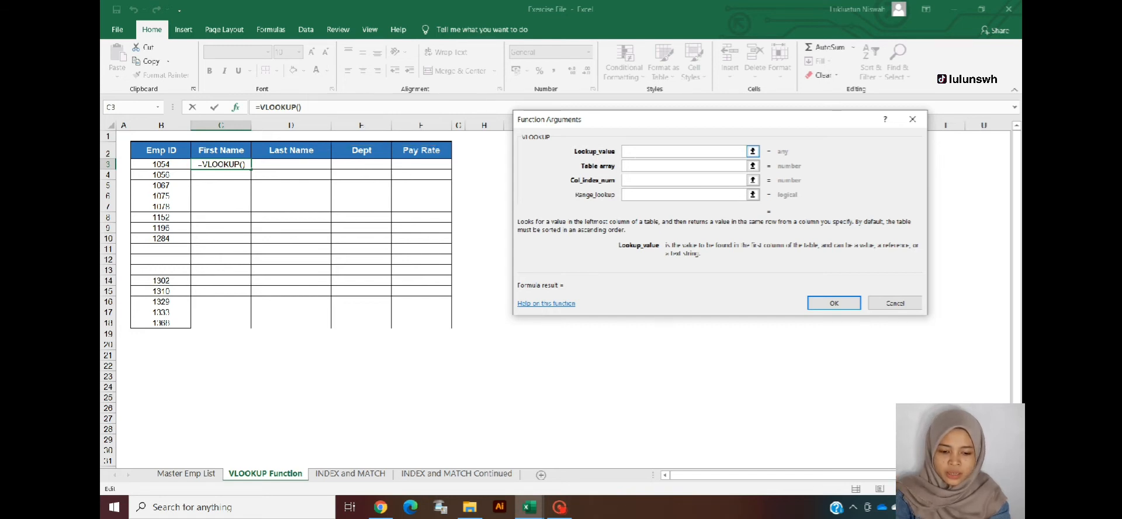
click(174, 164)
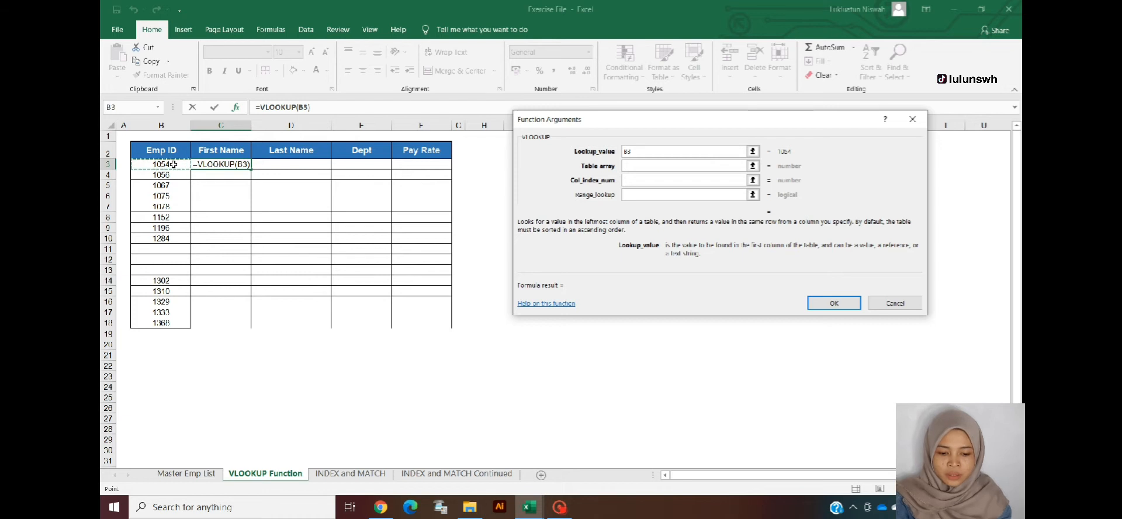
Set the VLOOKUP table array to the absolute range $A$2:$C$38 on the Master Emp List sheet
click(647, 166)
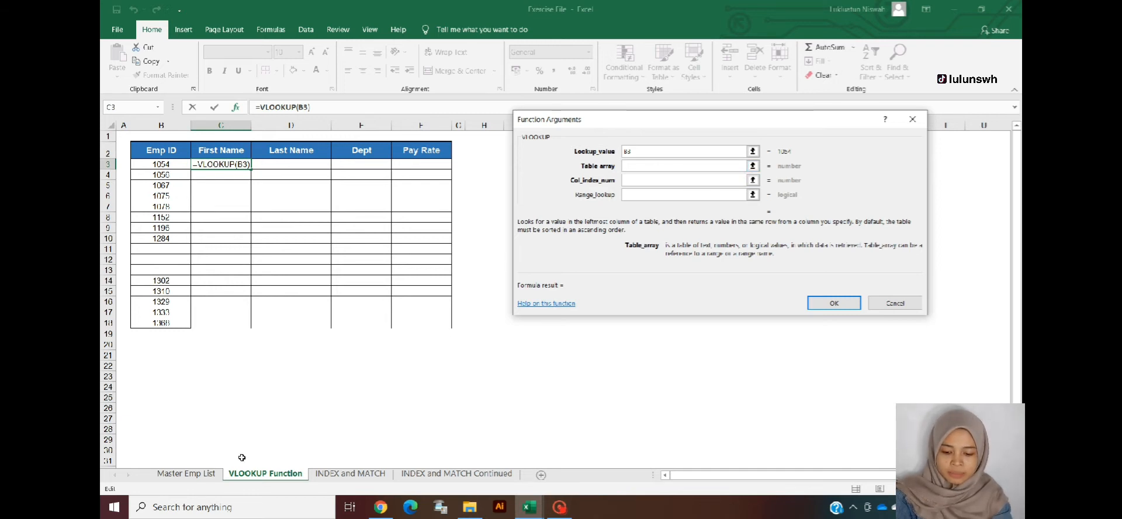
click(186, 474)
click(168, 142)
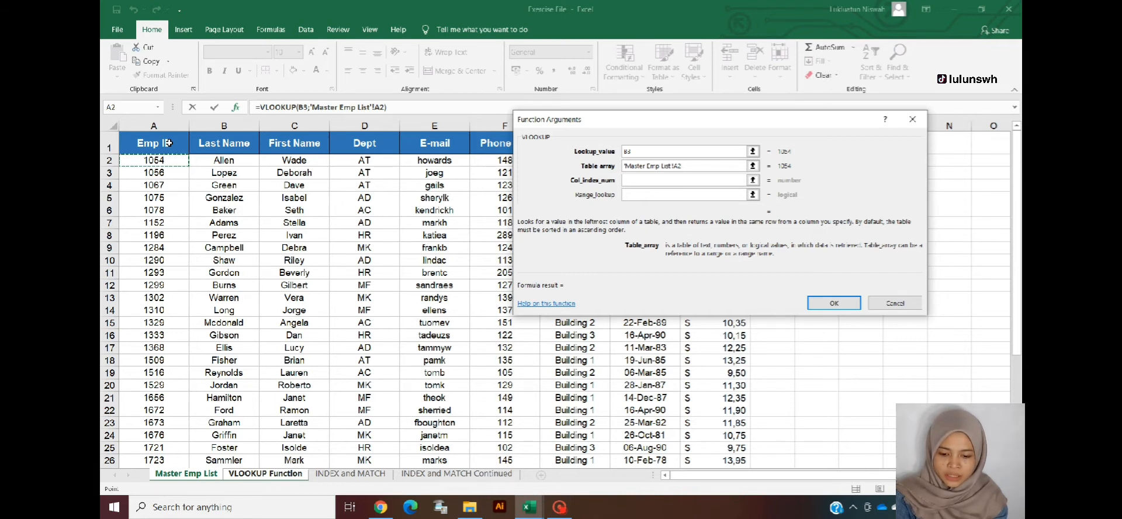
key(shift+Right)
key(shift+Right)
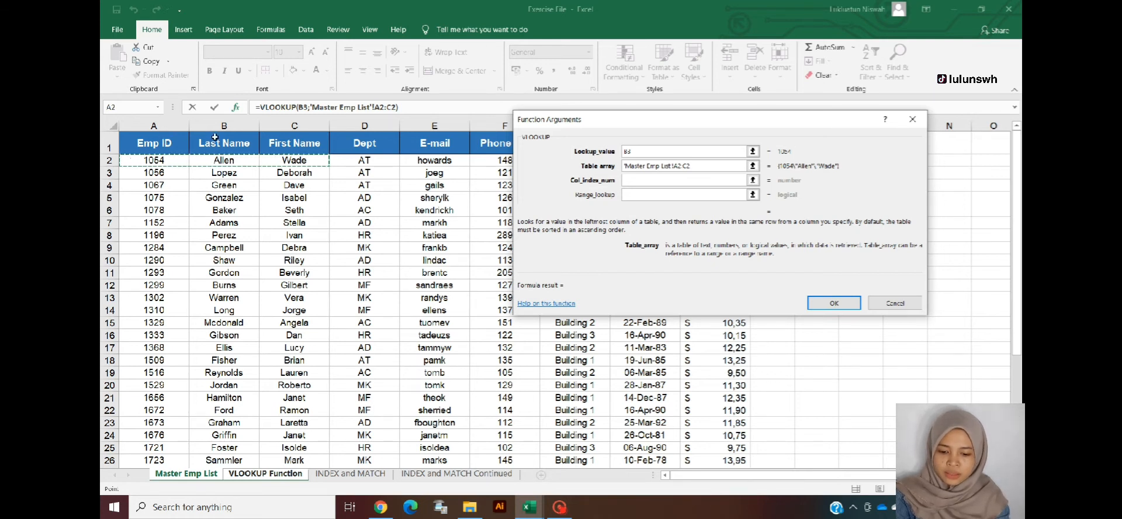
click(153, 163)
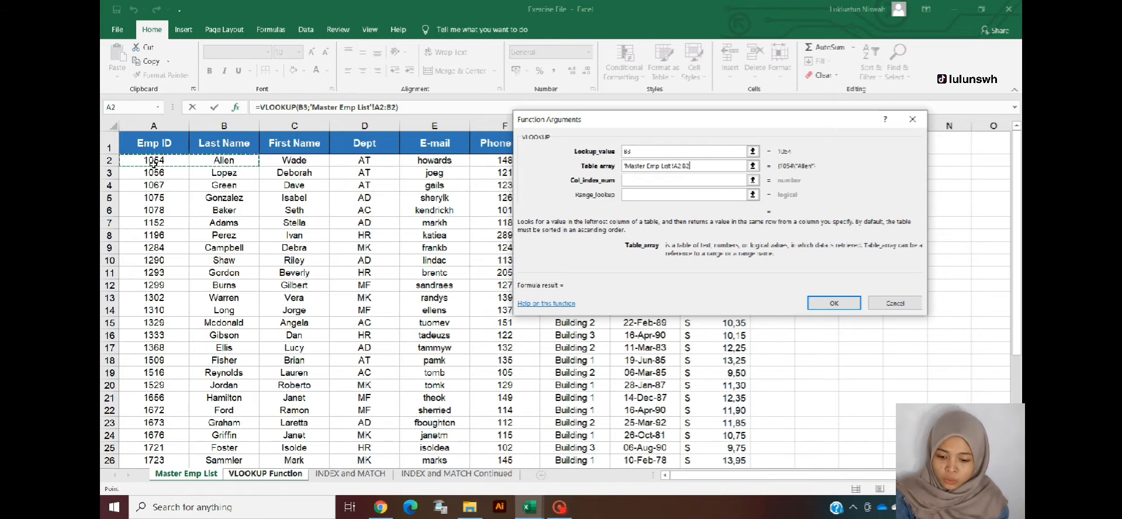
key(shift+Right)
key(shift+Right)
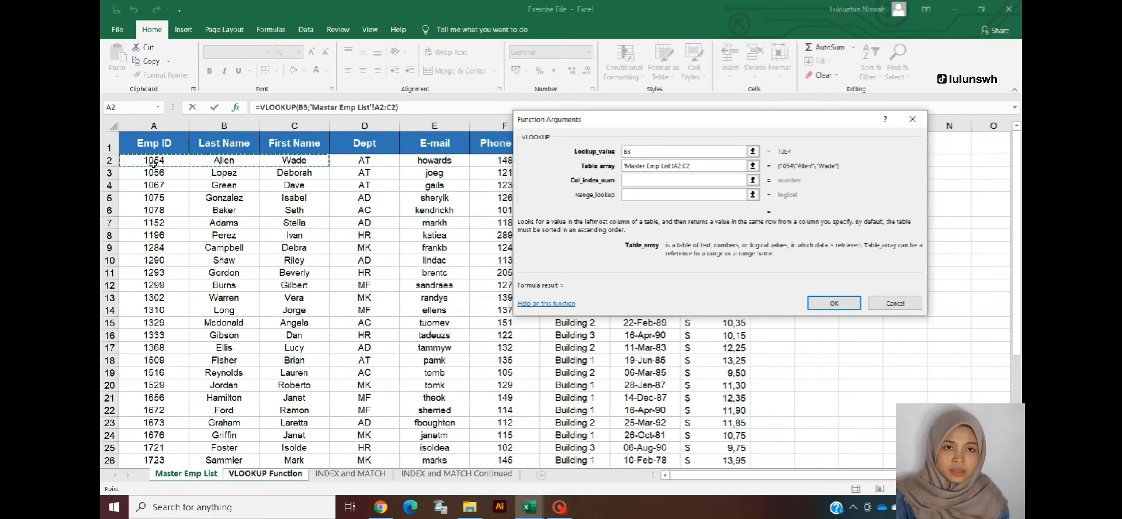
key(ctrl+shift+Down)
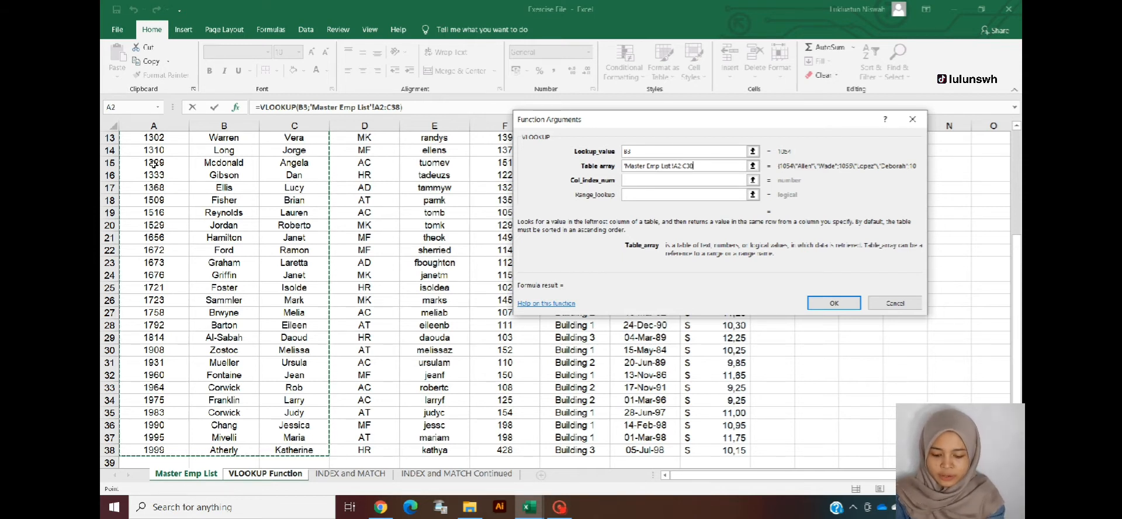
key(F4)
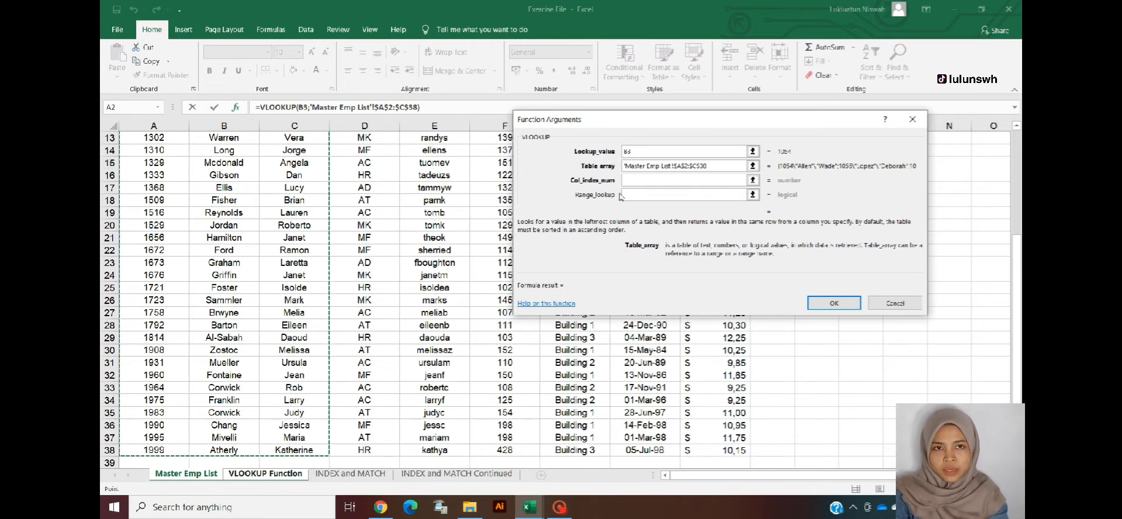
Complete the VLOOKUP in C3 with column index number 3 and range lookup FALSE
key(Tab)
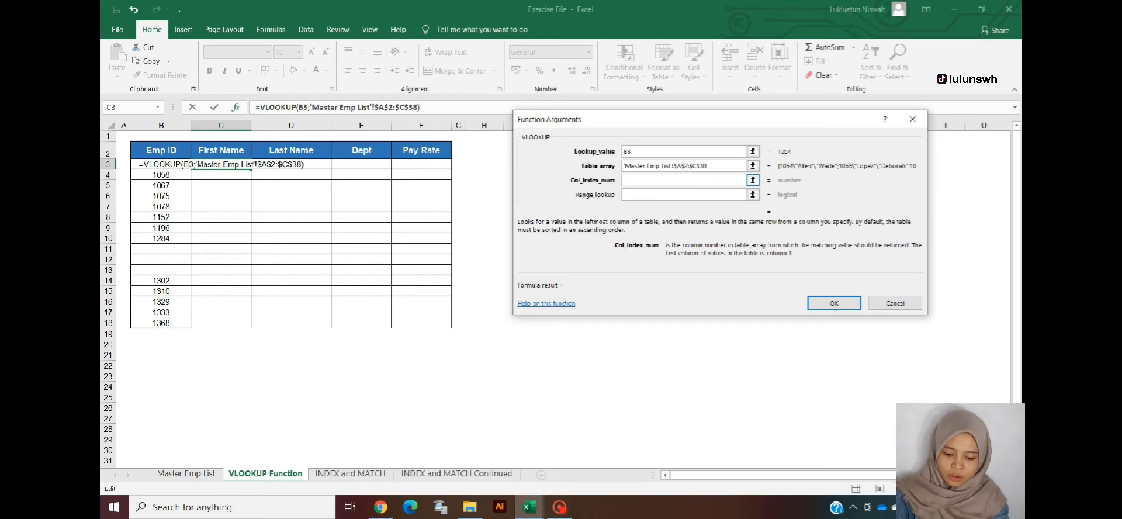
text(3)
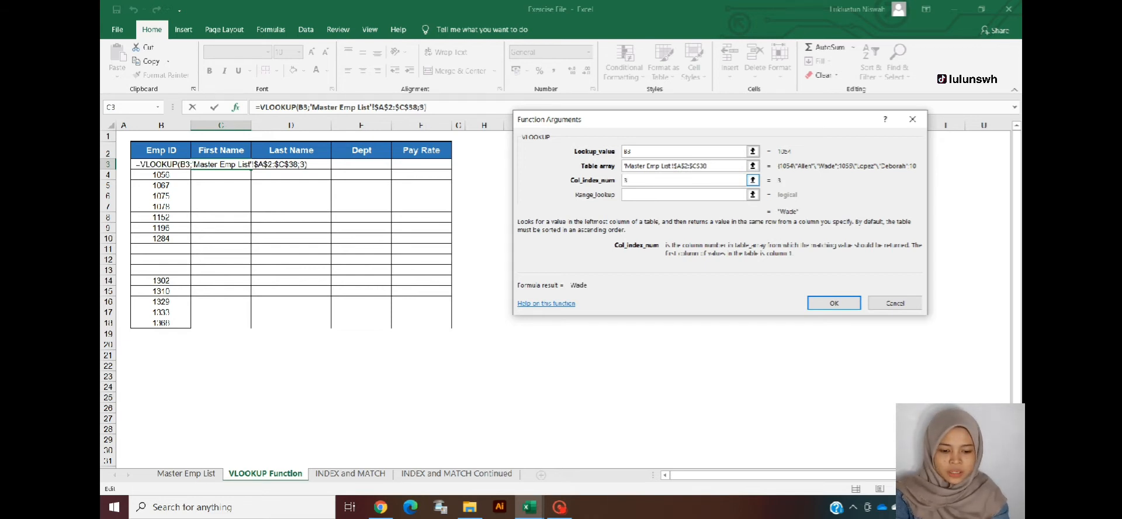
key(Tab)
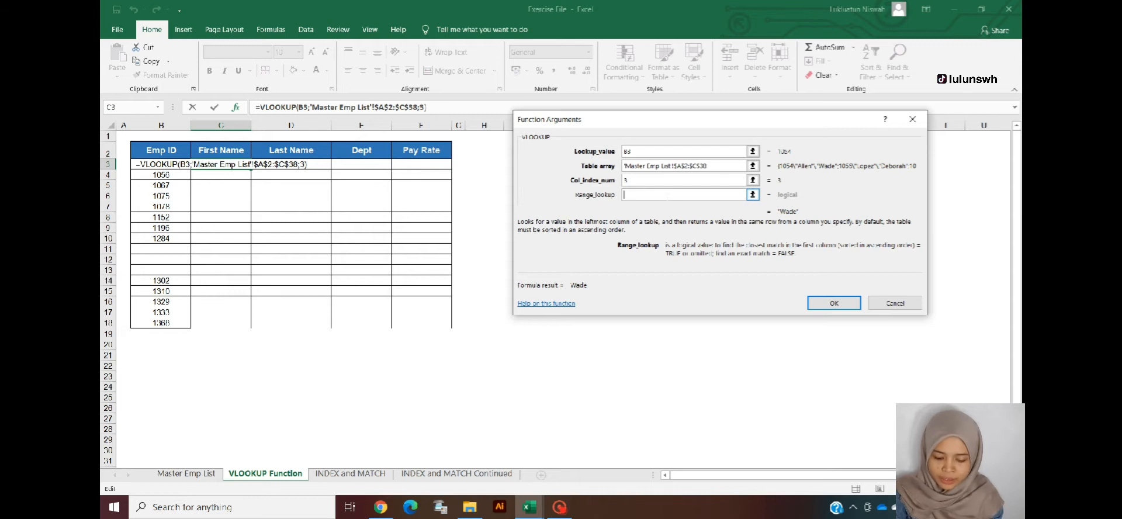
text(FALSE)
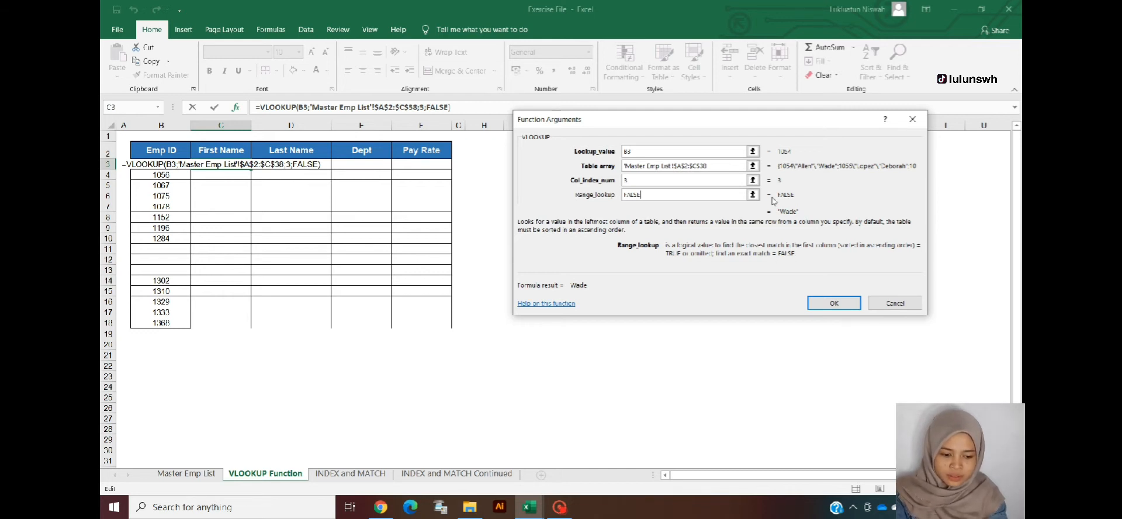
click(819, 310)
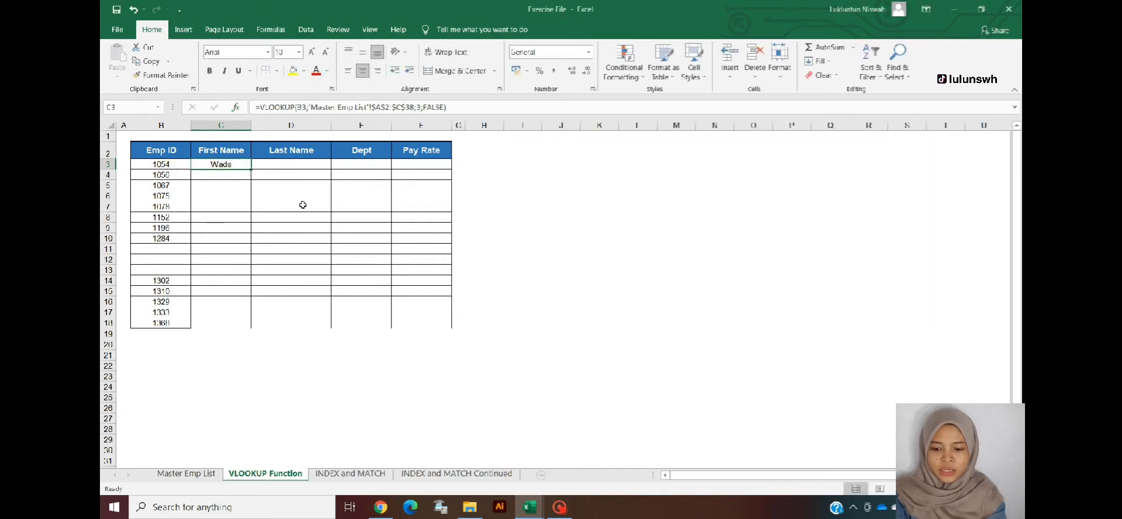
Check the first name returned in C3 against the employee's record in row 2 of the Master Emp List sheet
click(168, 166)
click(186, 474)
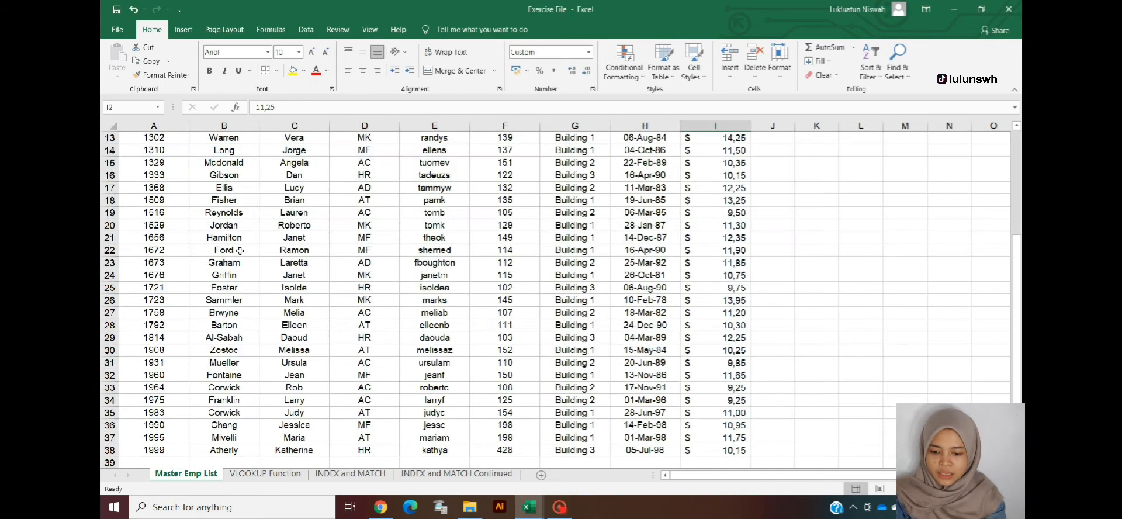
scroll(238, 234, up, 4)
click(142, 159)
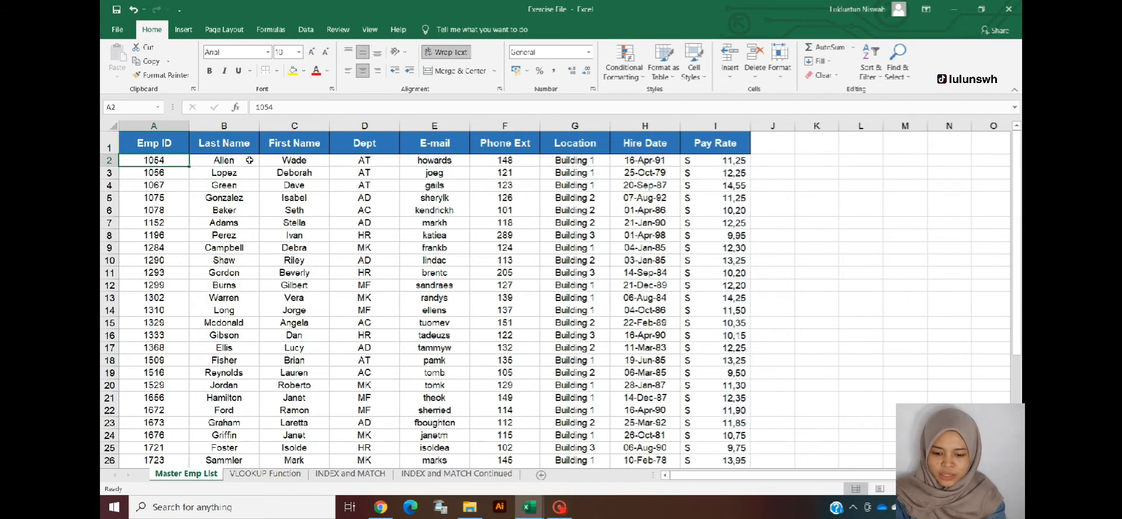
click(273, 159)
click(264, 473)
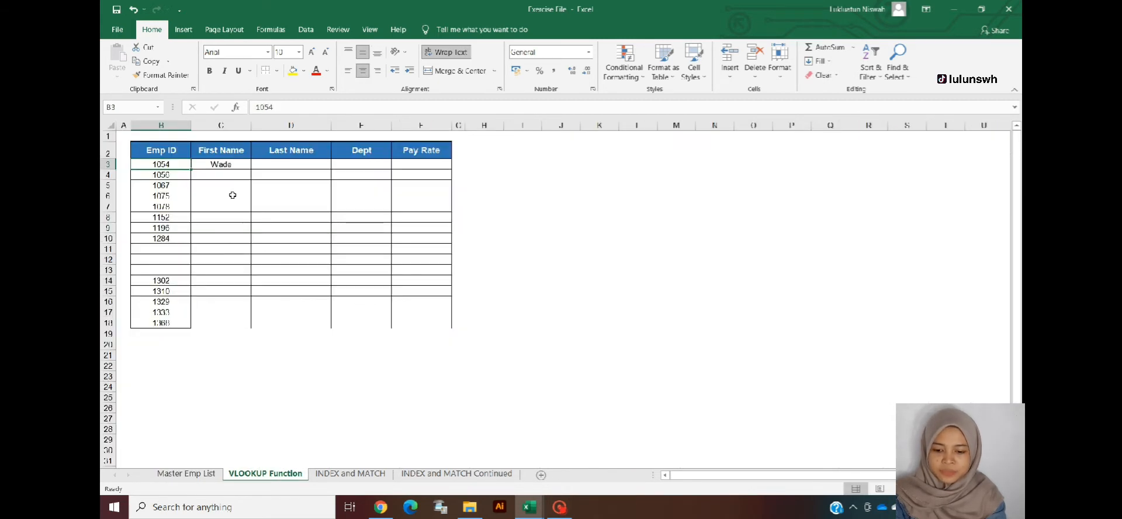
Fill the First Name formula from C3 down to C18 and check C11 against the Emp ID cells B11:B13
click(237, 165)
drag(251, 169, 249, 329)
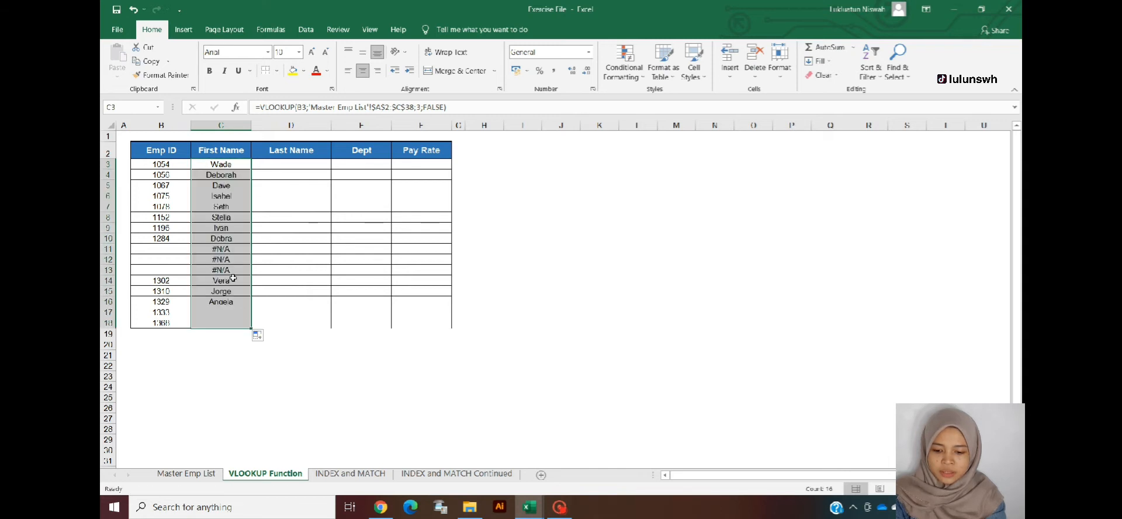
click(240, 251)
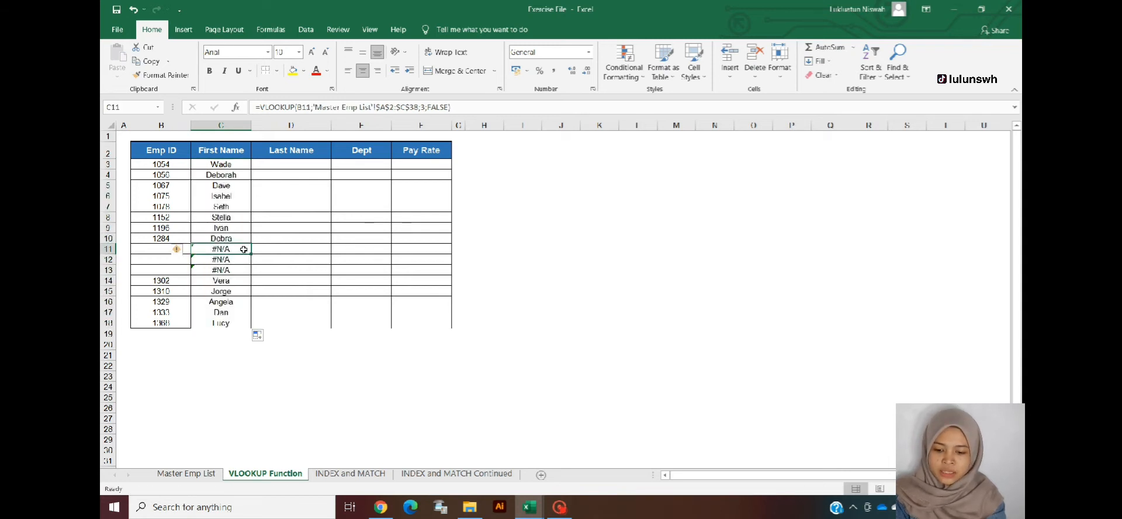
mouse_move(159, 250)
mouse_down()
mouse_move(159, 278)
mouse_move(162, 267)
mouse_up()
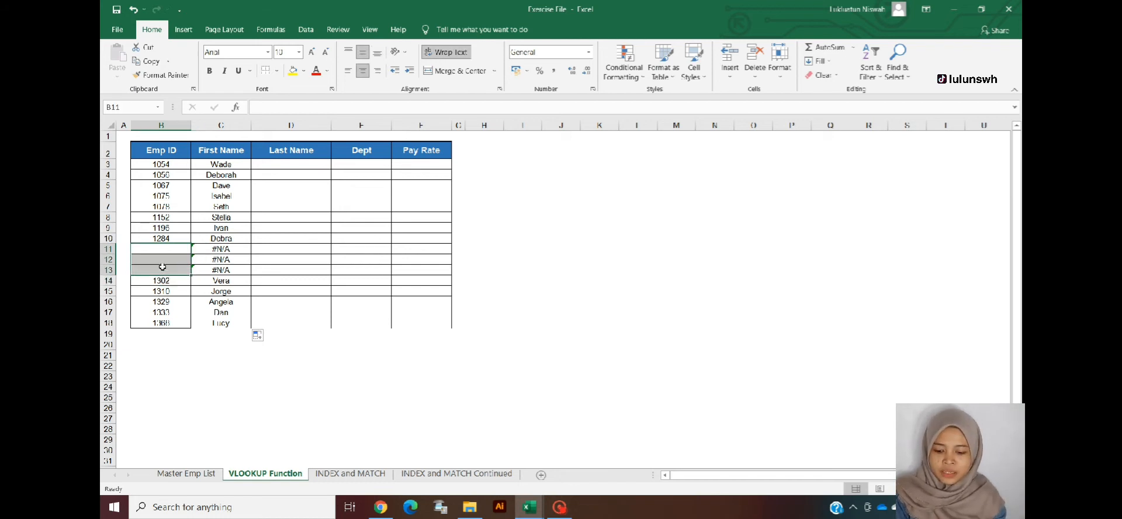
Check the Emp ID column on the Master Emp List sheet against the blank IDs beside C11:C13 on the VLOOKUP Function sheet
click(187, 474)
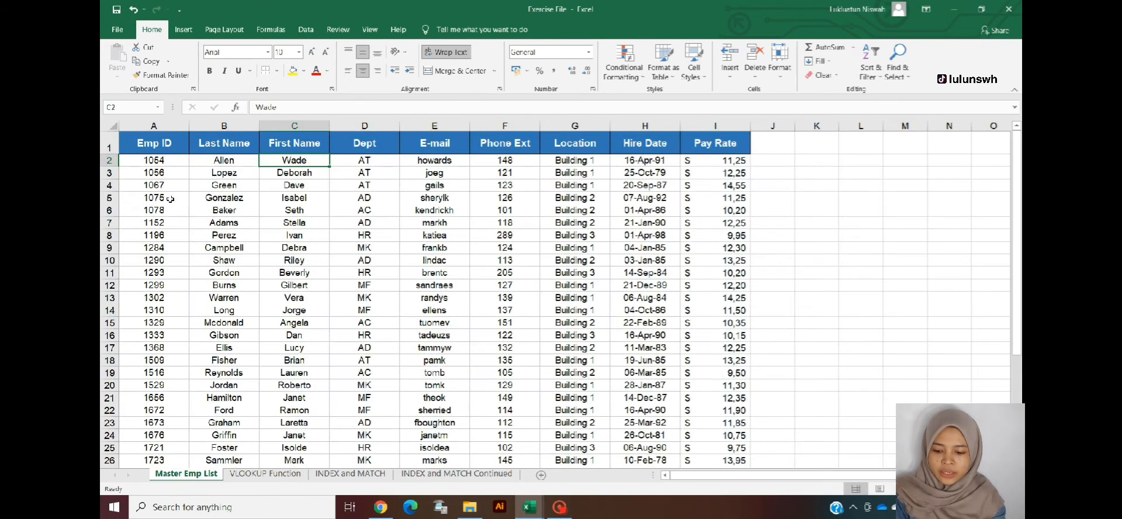
drag(155, 173, 101, 428)
click(266, 473)
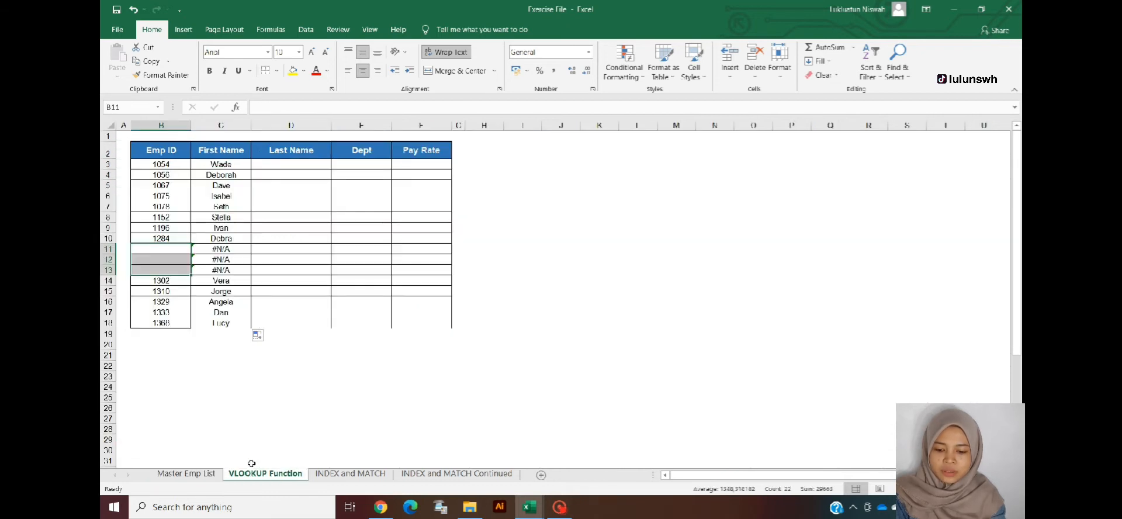
scroll(248, 316, down, 2)
scroll(228, 283, up, 2)
drag(223, 249, 224, 270)
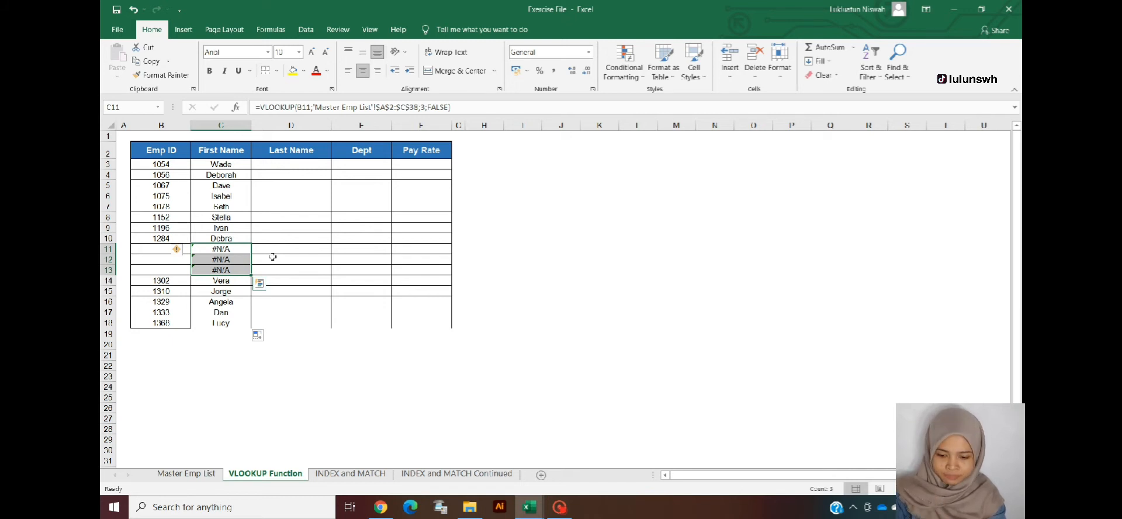
click(275, 175)
click(276, 152)
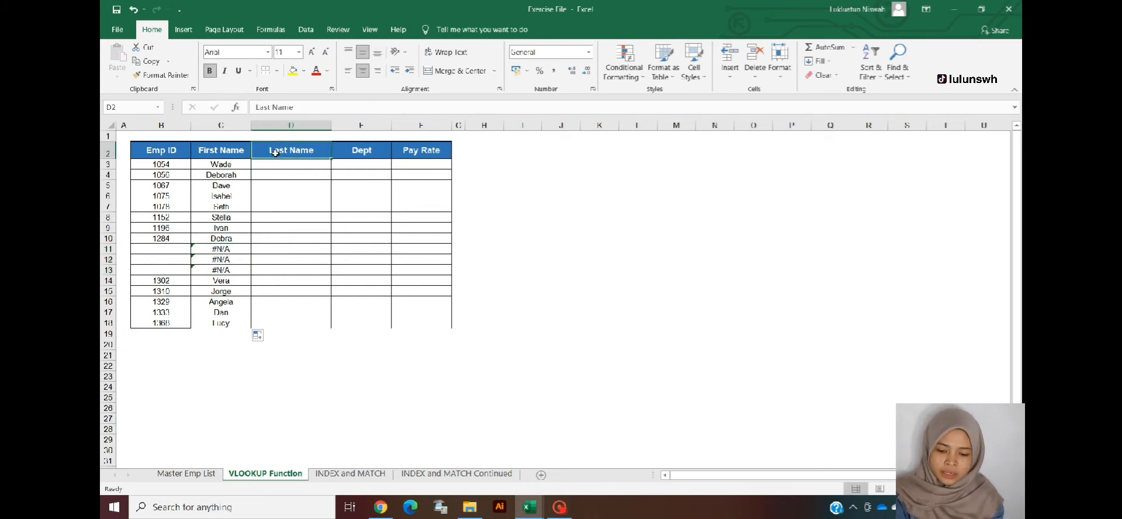
click(275, 152)
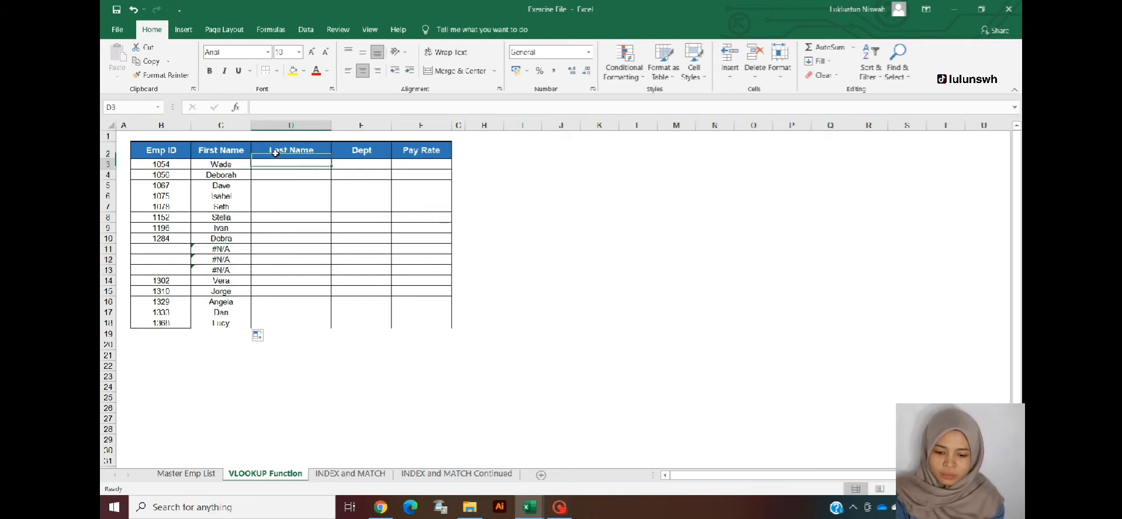
key(Down)
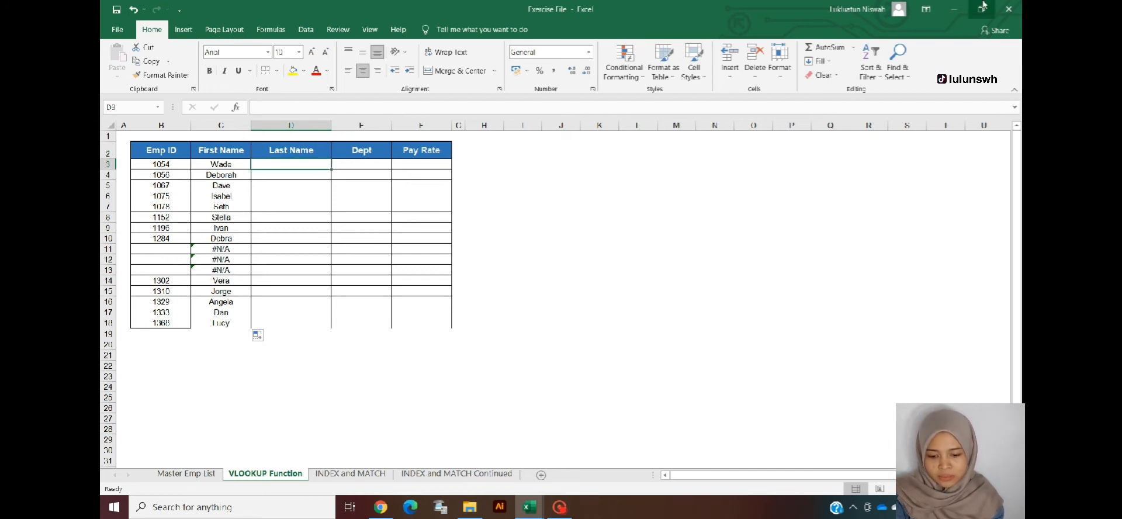
key(Right)
key(Up)
key(Right)
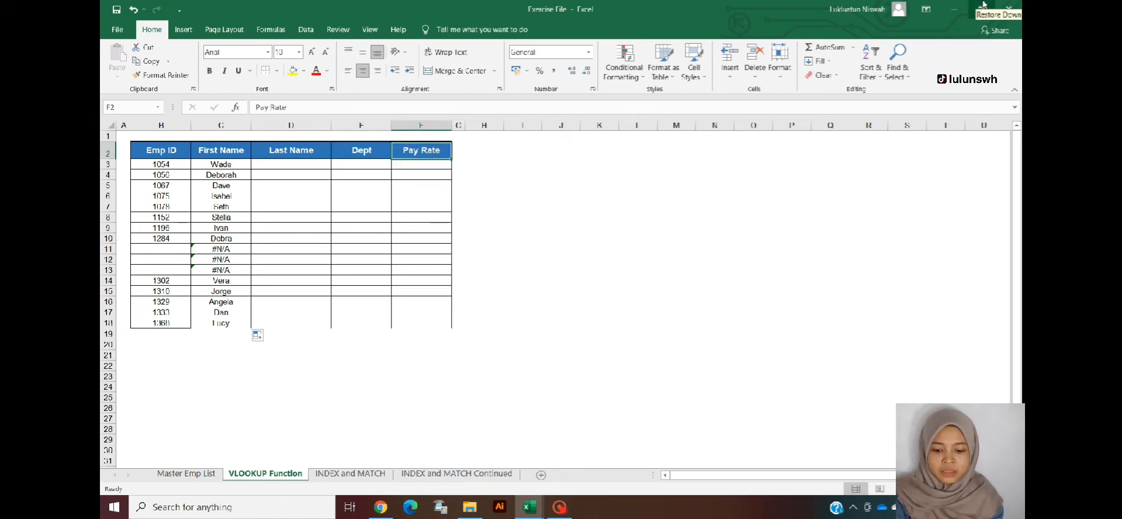
key(Left)
key(Left)
Start a VLOOKUP formula in D3 under Last Name with B3 as the lookup value
key(Down)
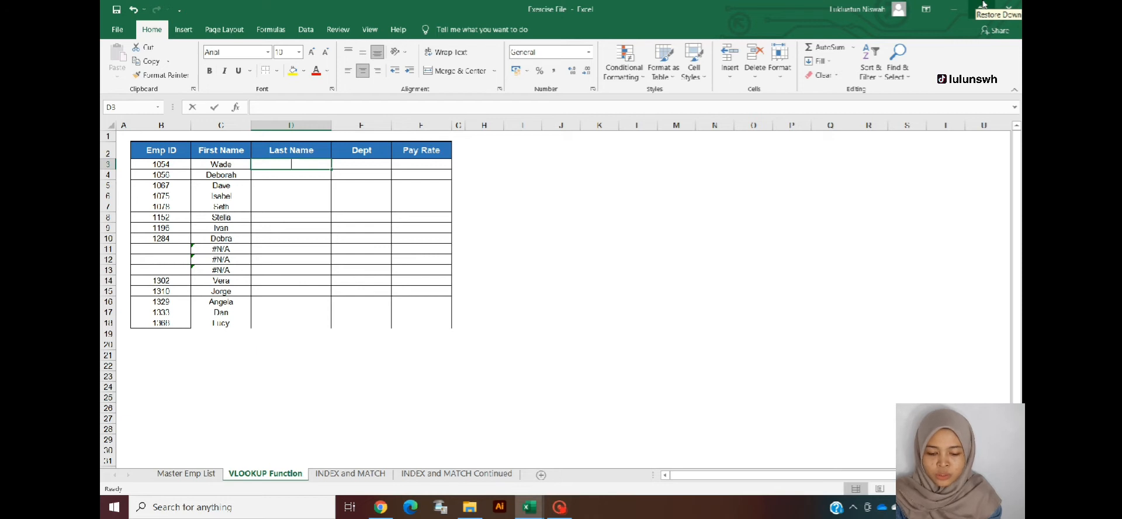
text(=VLOOKUP)
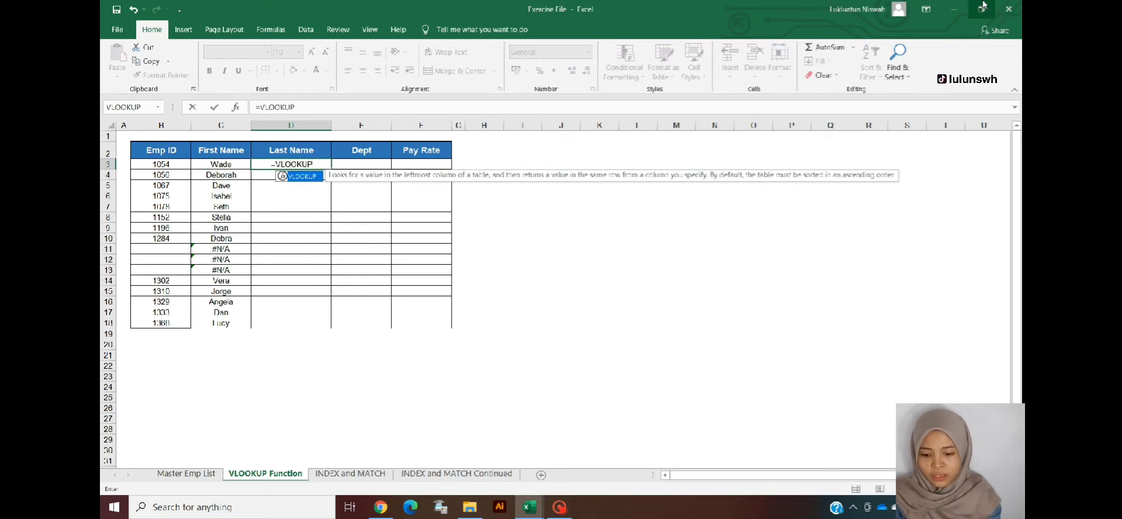
text(()
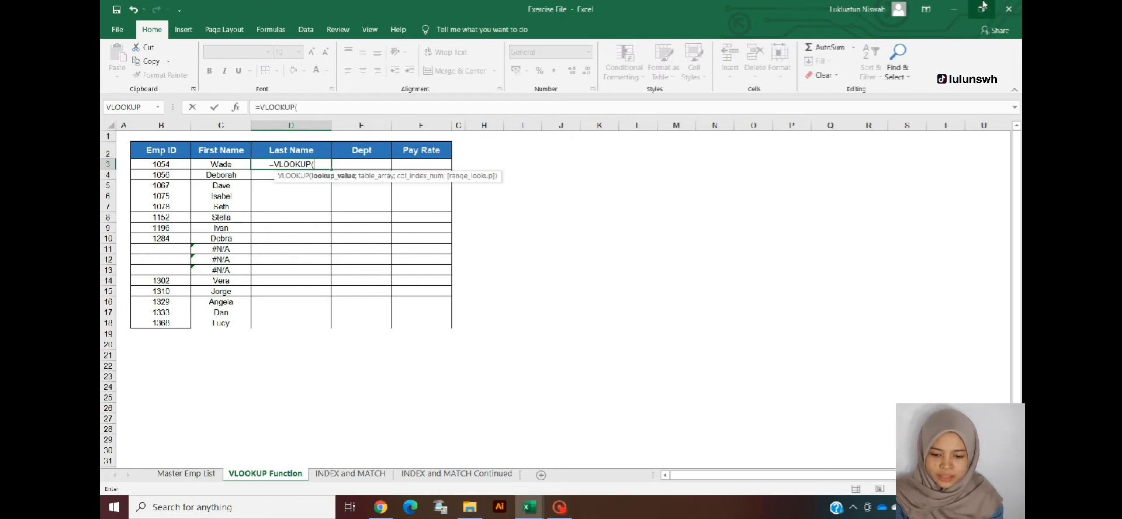
key(Left)
key(Left)
Complete the D3 formula with table array $A$2:$B$38 on the Master Emp List sheet, column index 2 and range lookup FALSE
text(;)
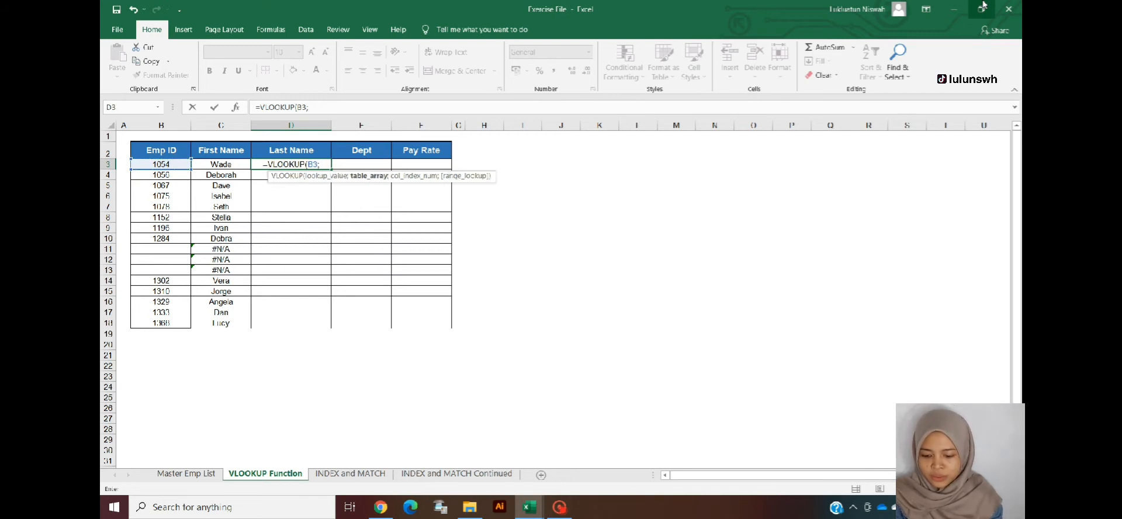
key(ctrl+Page_Up)
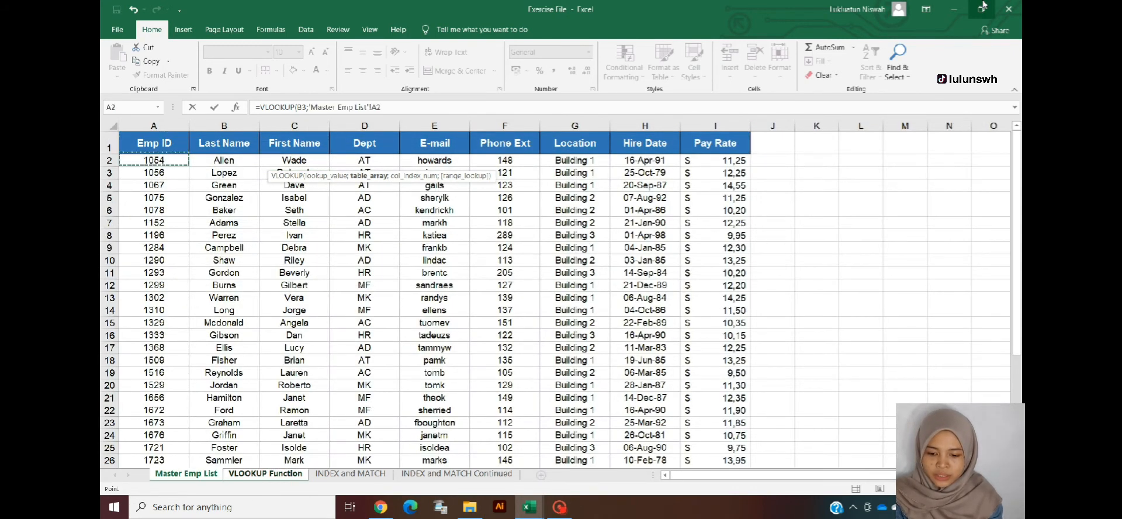
key(shift+Right)
key(ctrl+shift+Down)
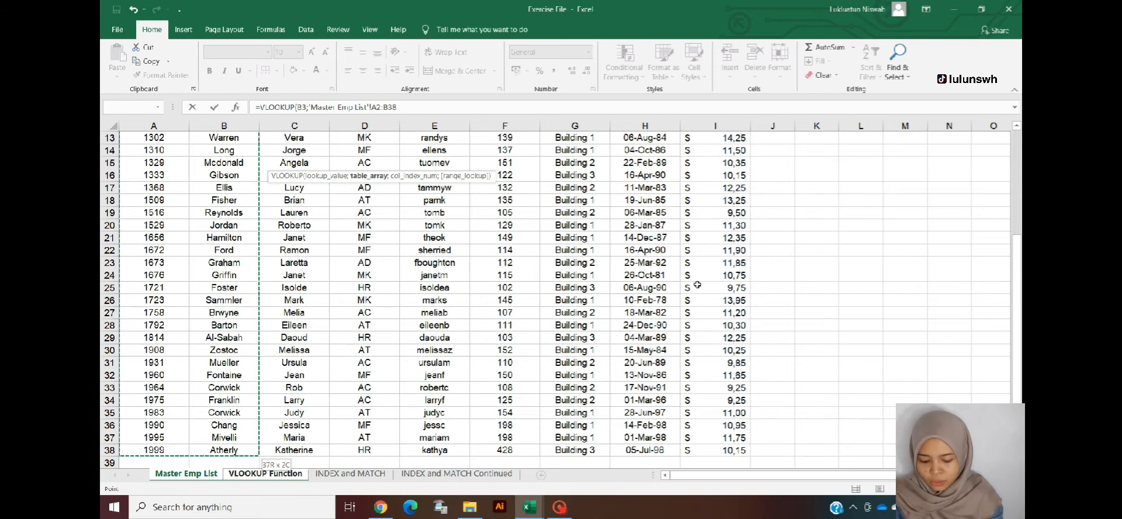
key(F4)
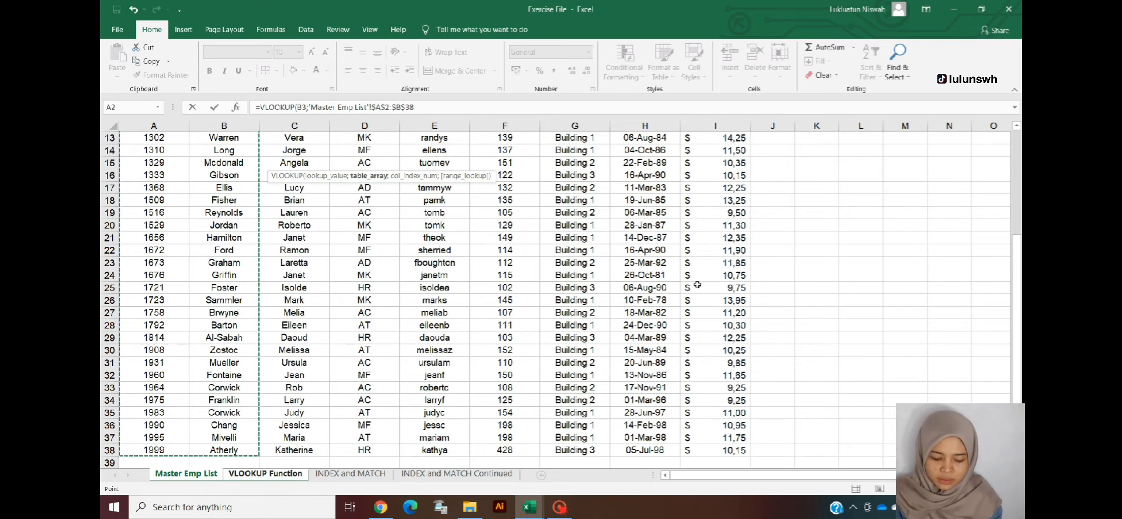
text(;2;FALSE)
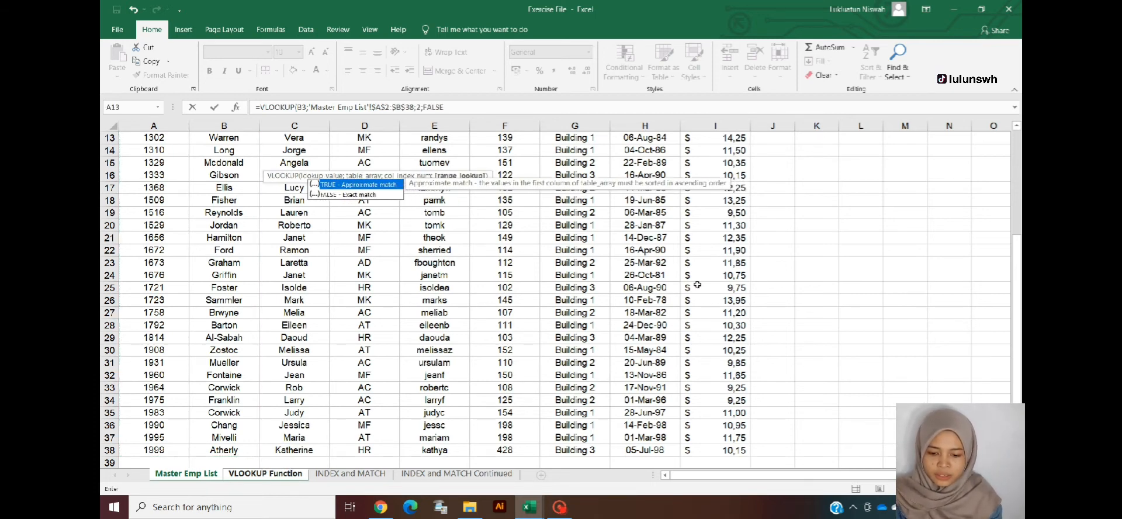
key(Return)
Copy the Last Name formula from D3 down through D18
key(ctrl+c)
key(Left)
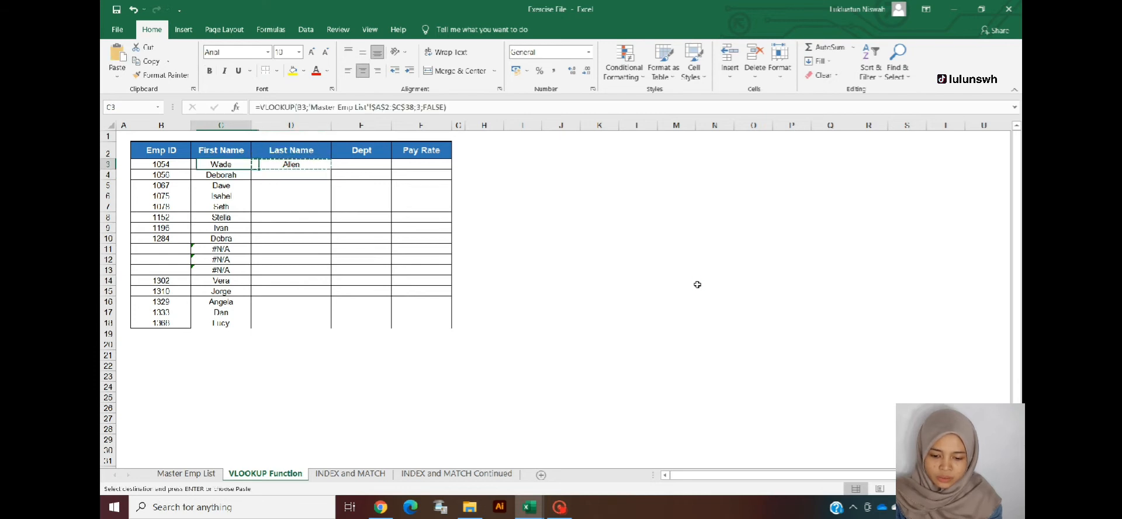
key(ctrl+Down)
key(Right)
key(ctrl+v)
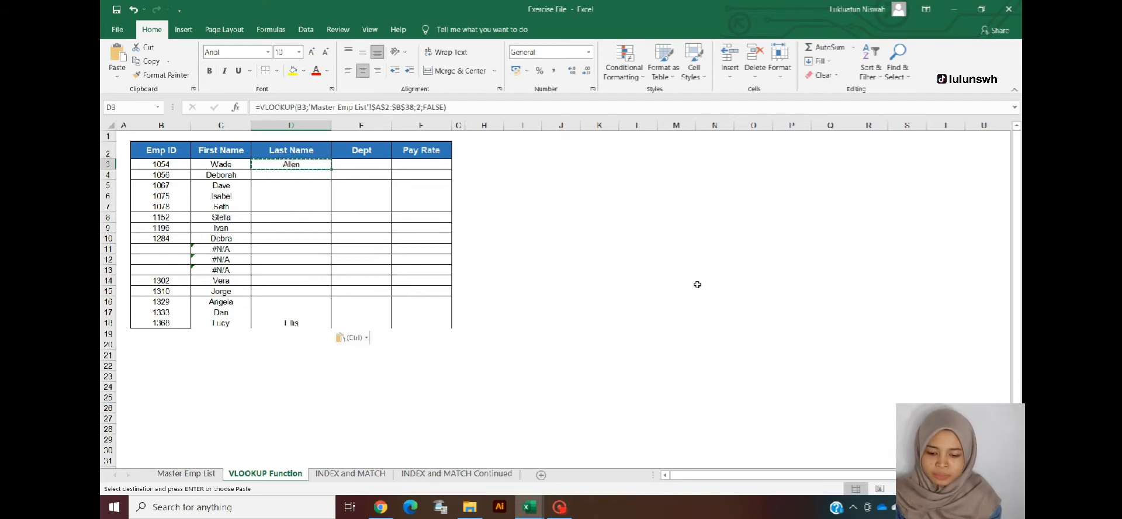
key(ctrl+shift+Up)
key(Return)
key(Up)
key(Right)
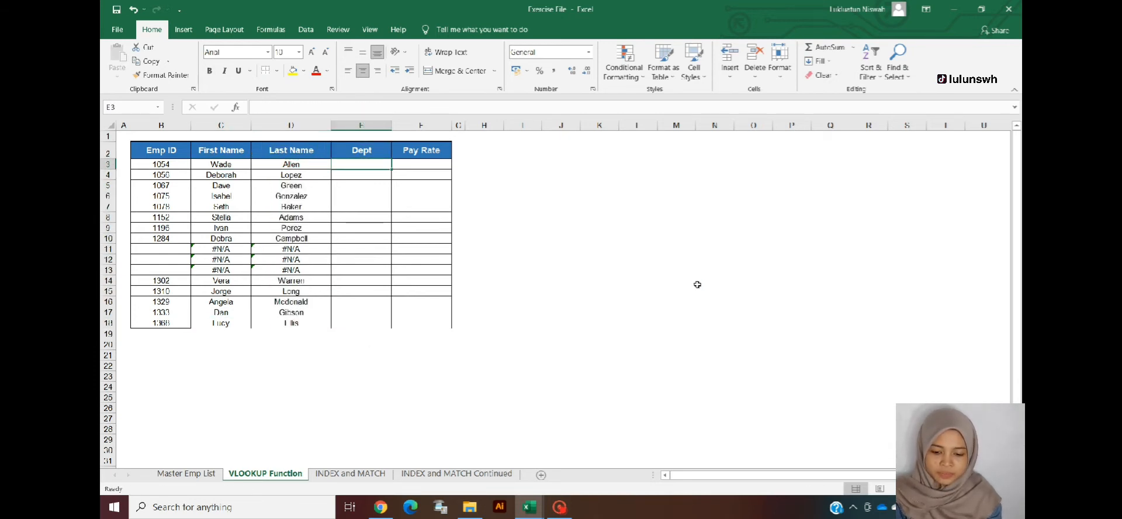
key(Down)
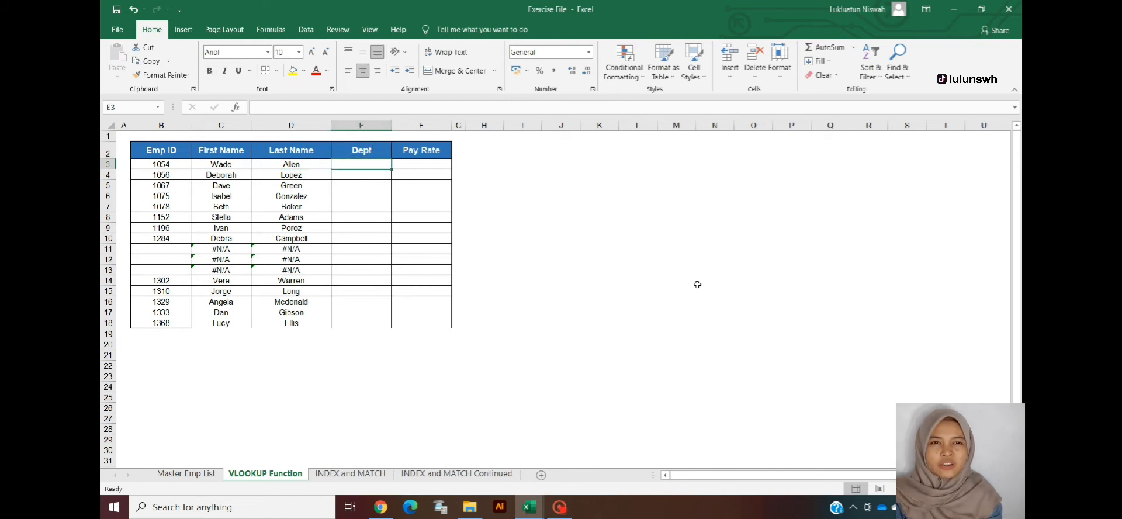
key(Up)
key(Right)
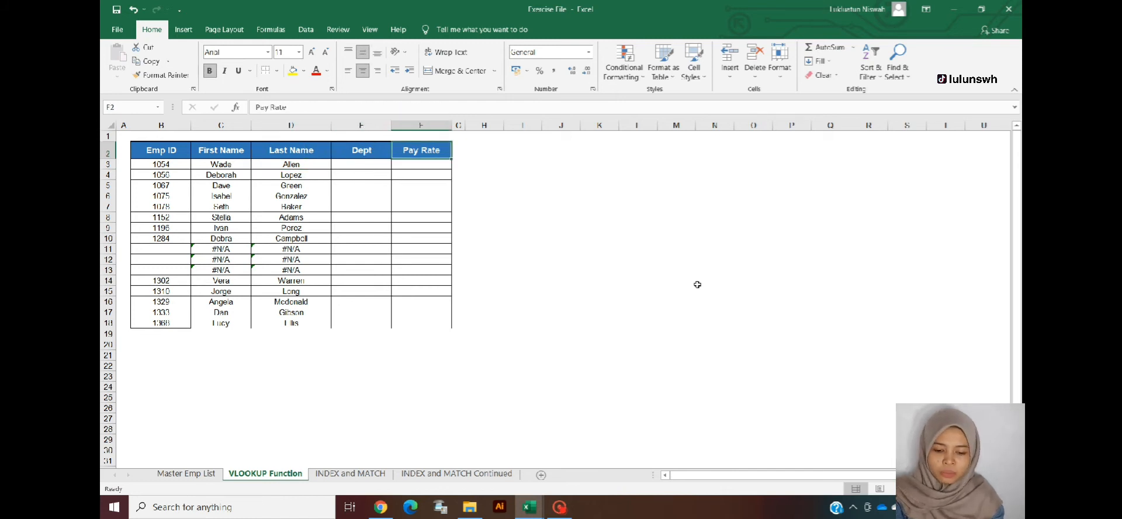
drag(345, 153, 684, 165)
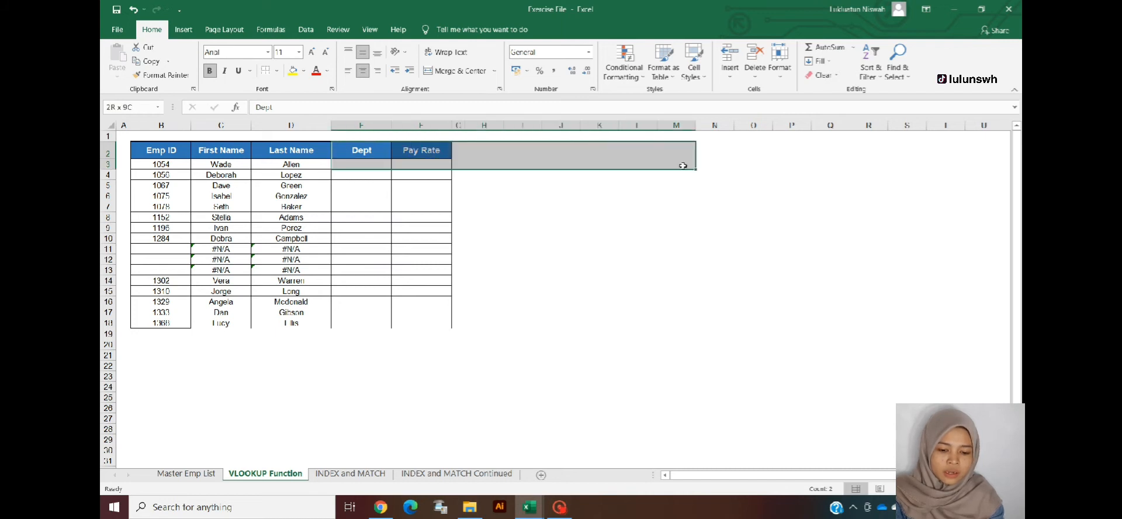
click(467, 155)
click(556, 150)
click(598, 146)
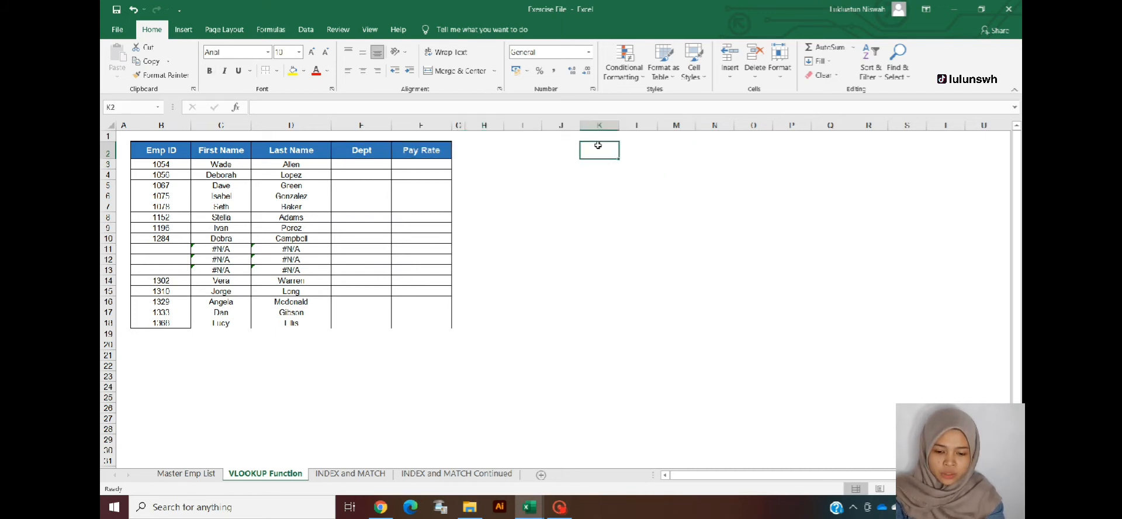
click(363, 151)
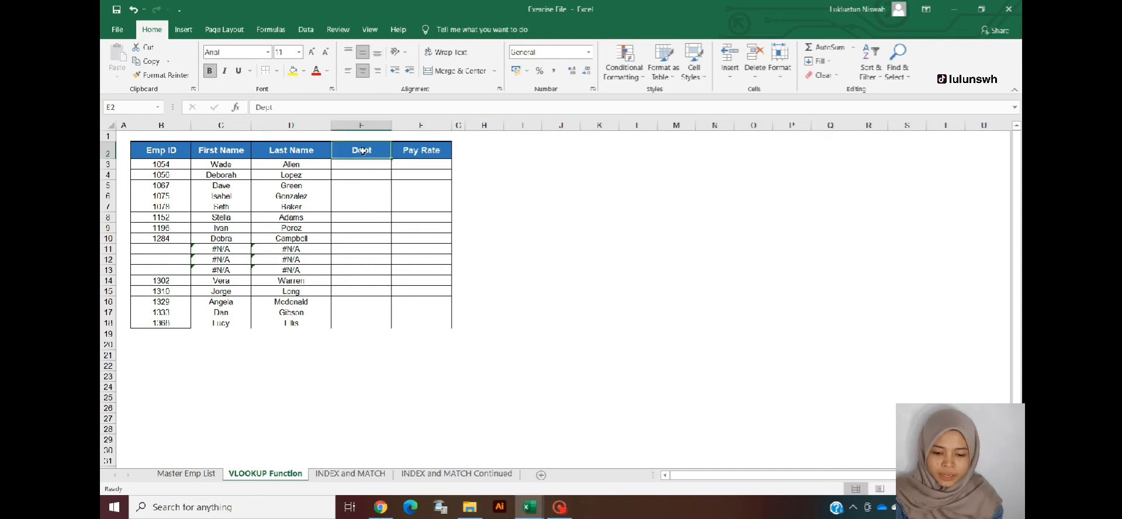
Clear the Last Name formulas from D3:D18
key(Down)
key(Left)
key(Up)
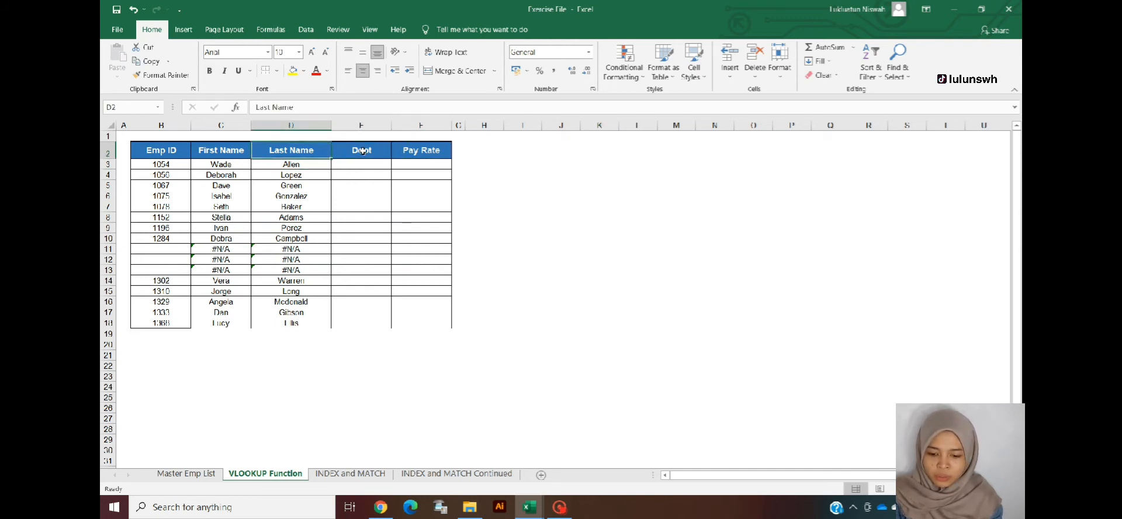
key(Down)
key(ctrl+shift+Down)
key(Delete)
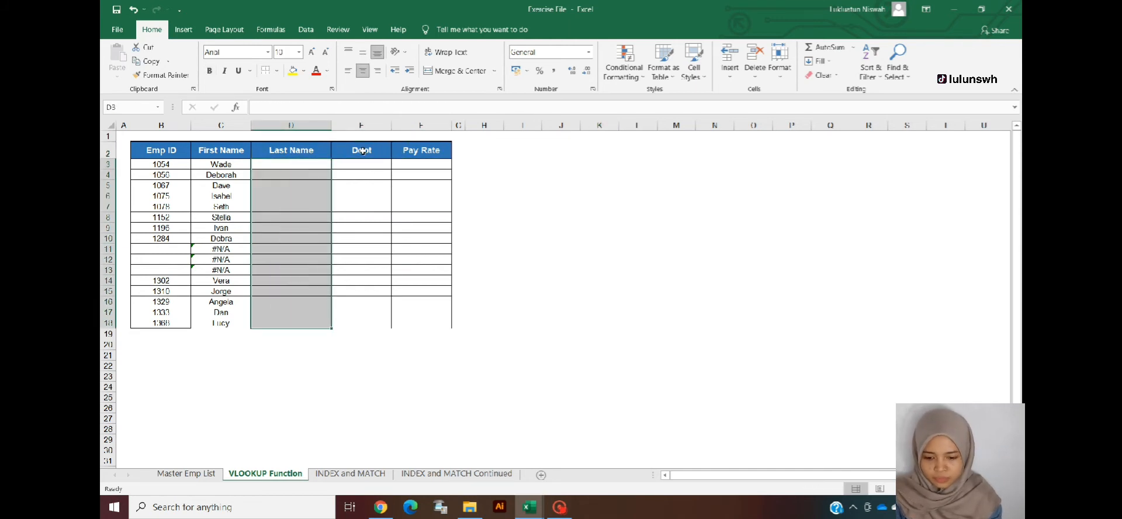
Start a new VLOOKUP in D3 with the Emp ID cell as a column-locked lookup value, $B3
key(Up)
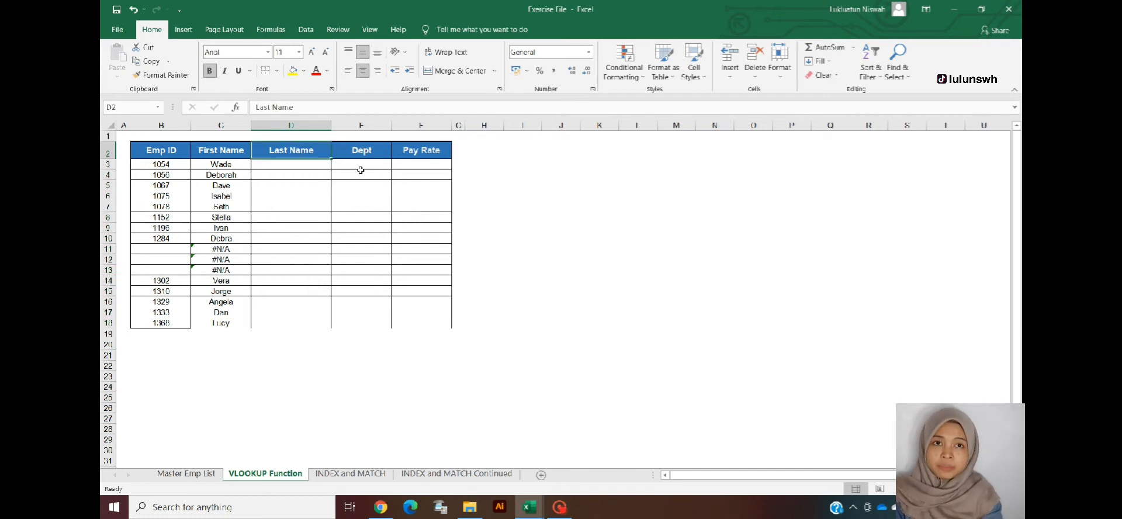
key(Down)
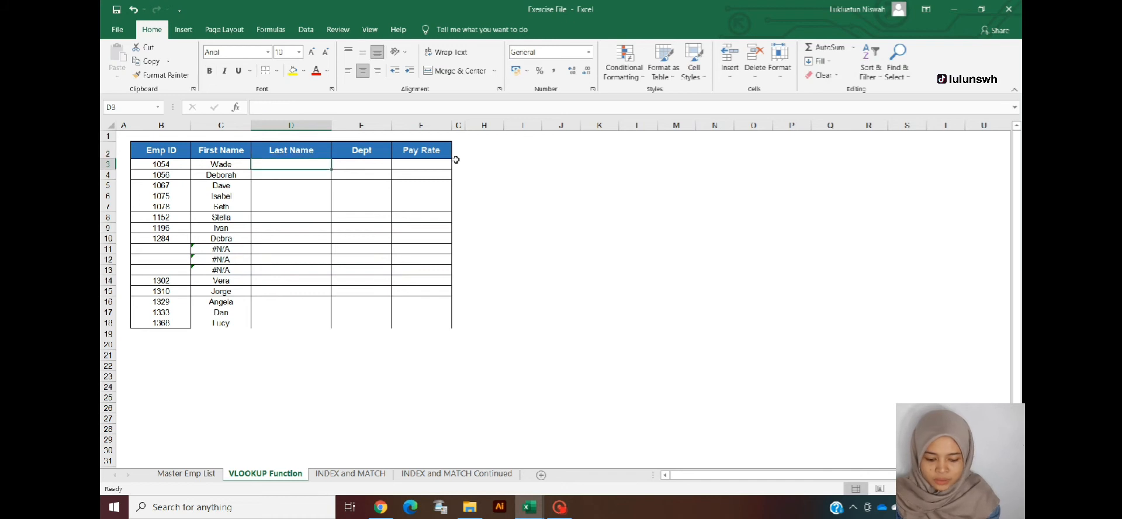
text(=VLOOK)
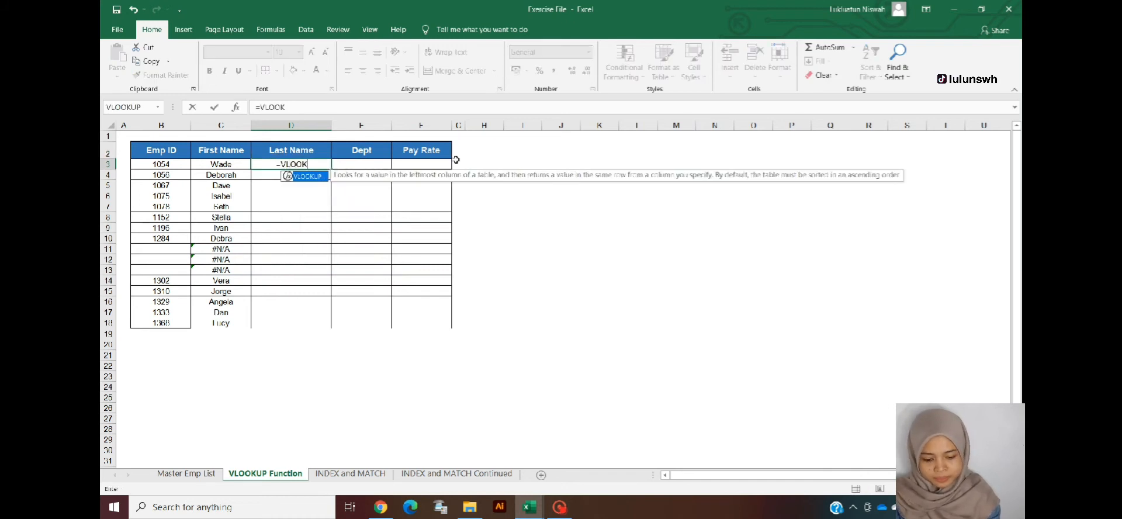
text(UP()
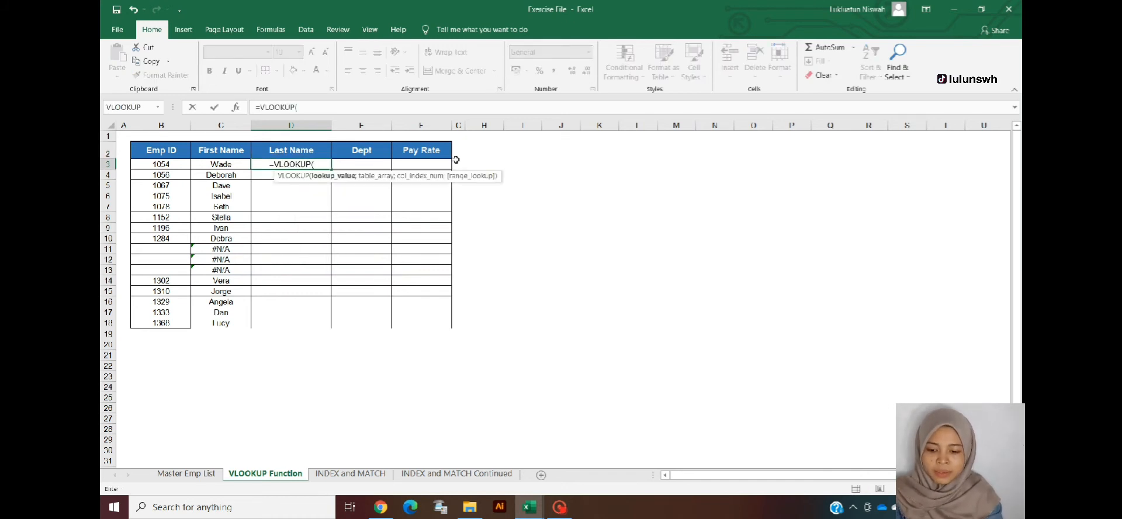
click(176, 158)
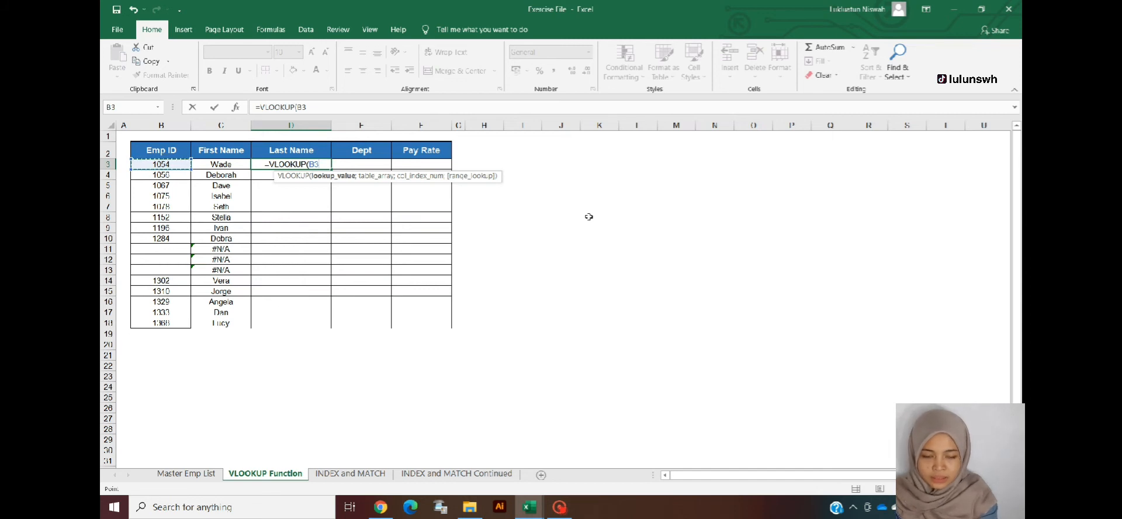
key(F4)
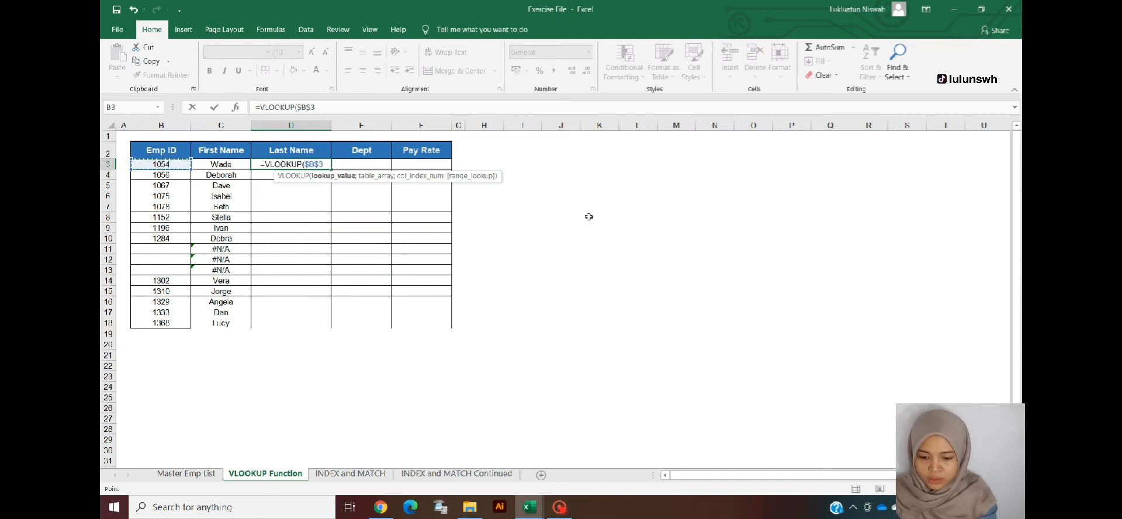
key(F4)
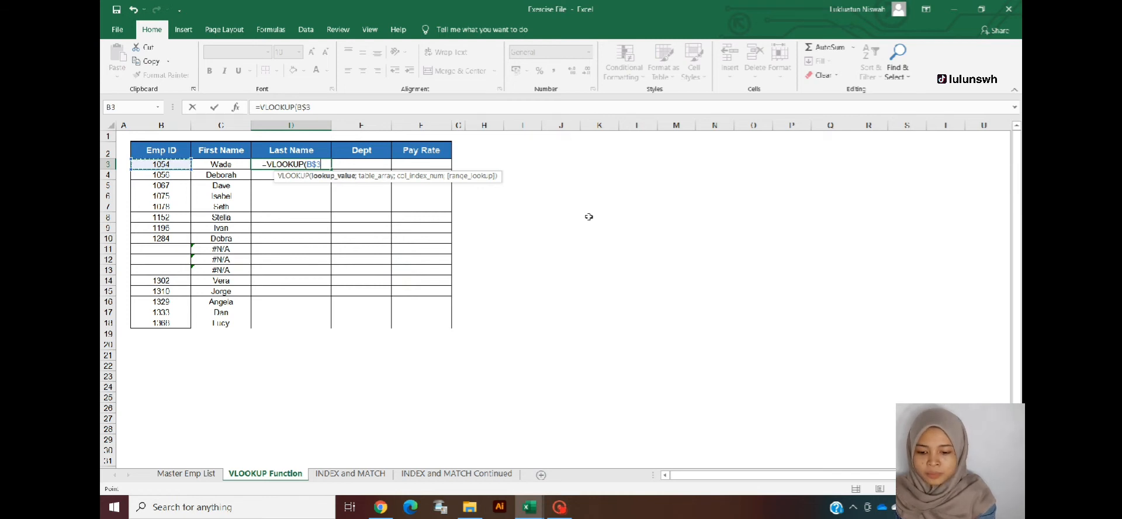
key(F4)
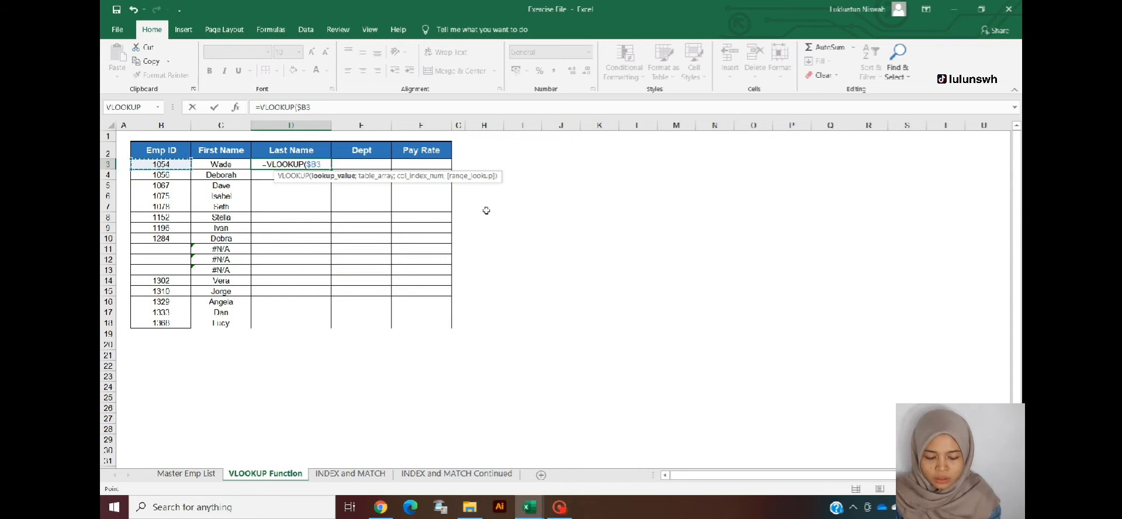
Set the D3 formula's table array to the absolute range $A$1:$I$38 on the Master Emp List sheet
text(;)
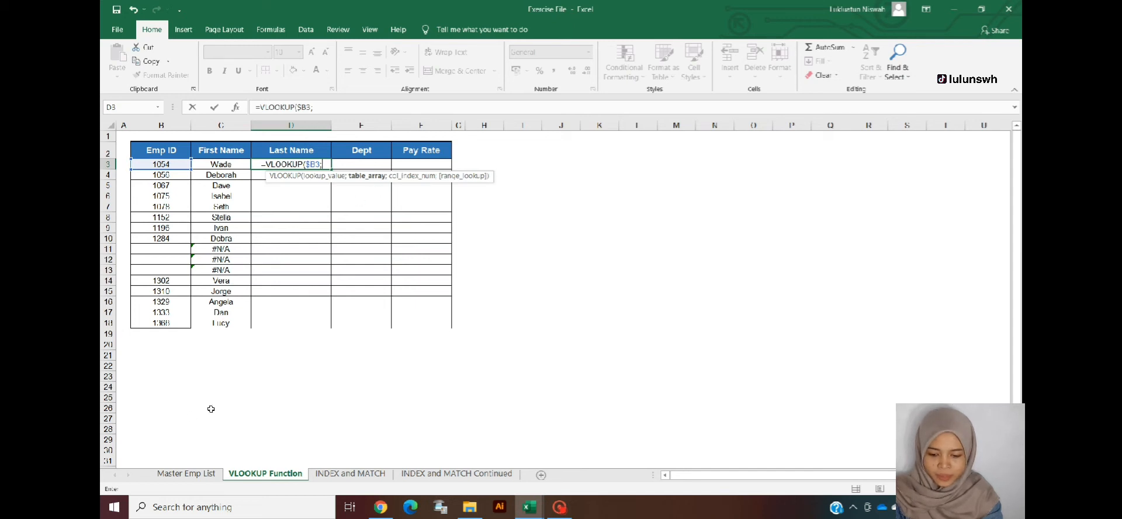
click(193, 475)
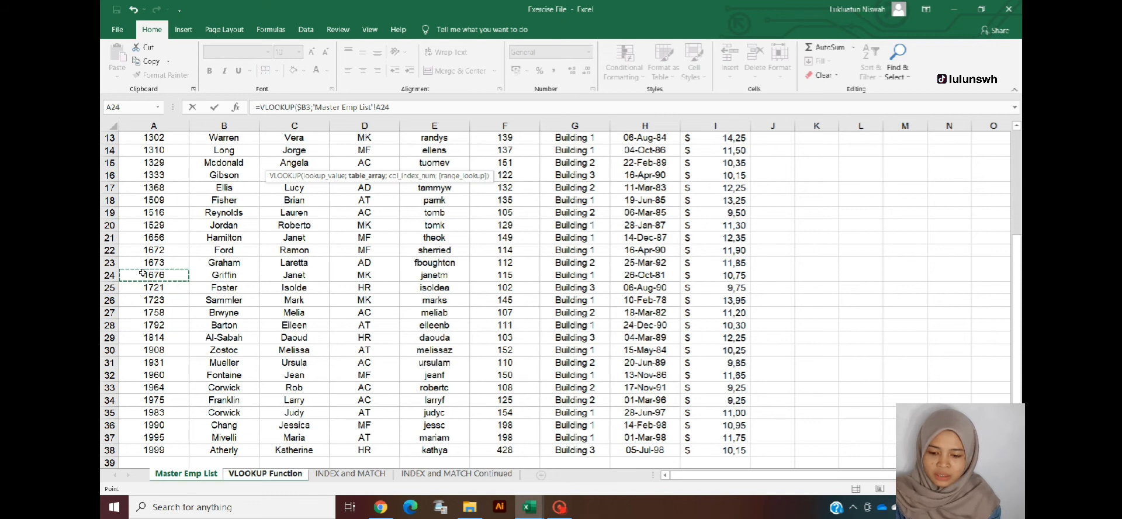
key(ctrl+Up)
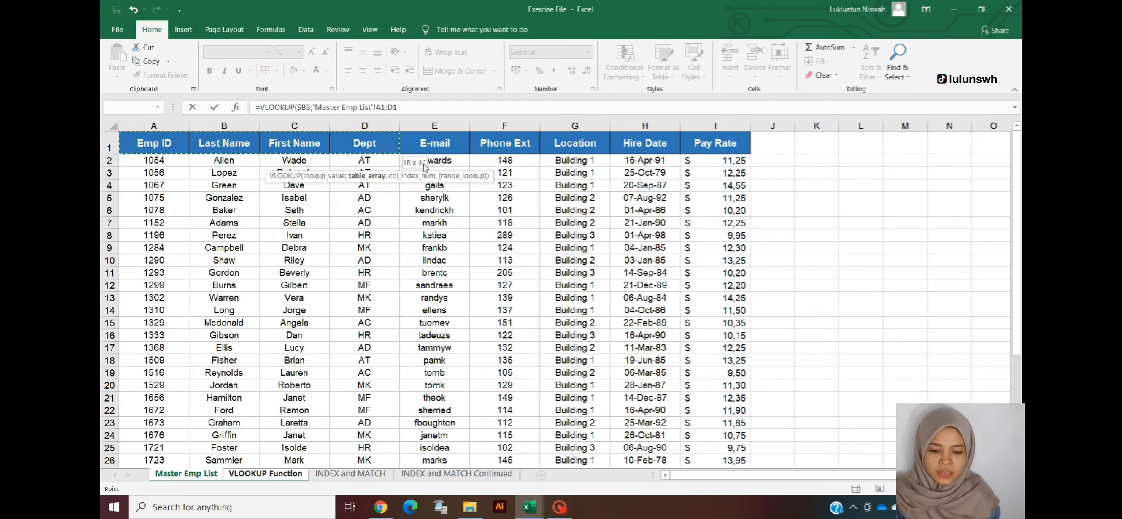
drag(425, 168, 772, 165)
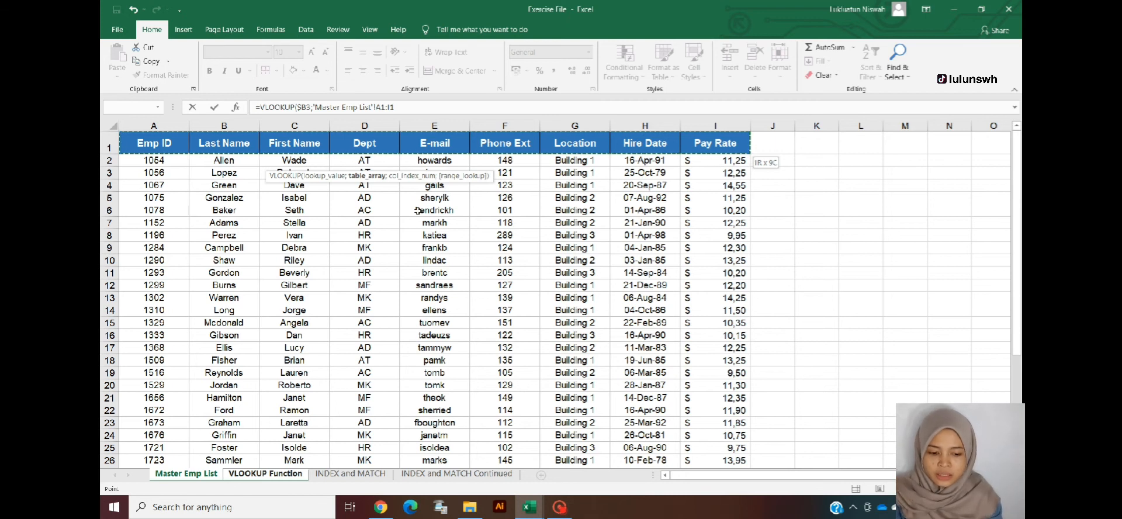
key(ctrl+shift+Left)
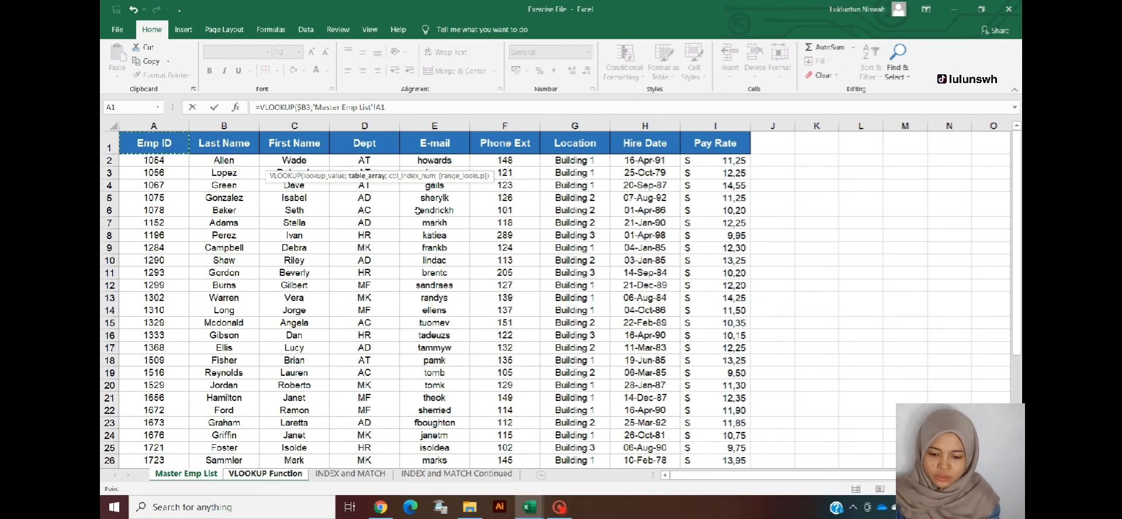
key(ctrl+shift+Right)
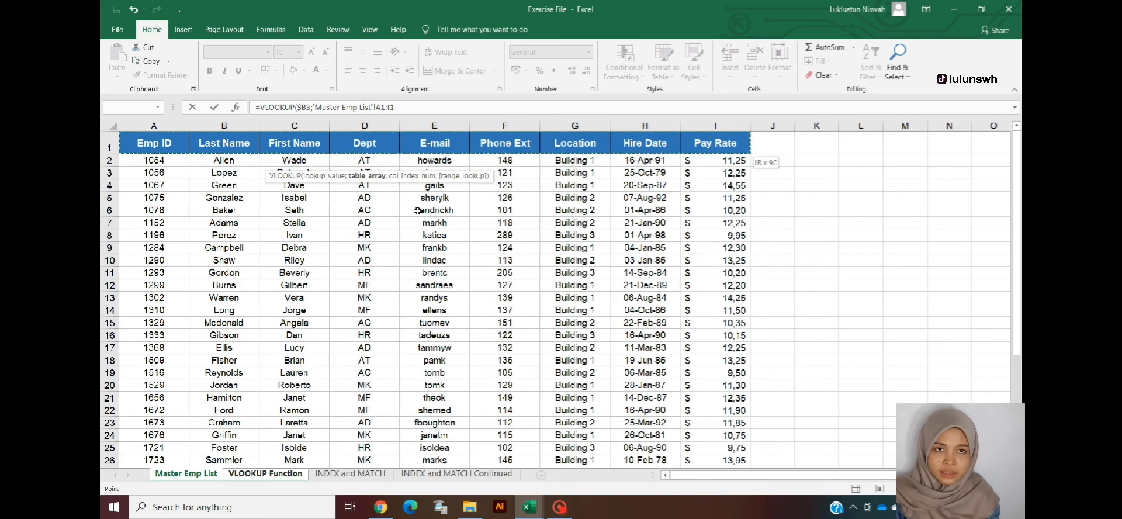
key(ctrl+shift+Down)
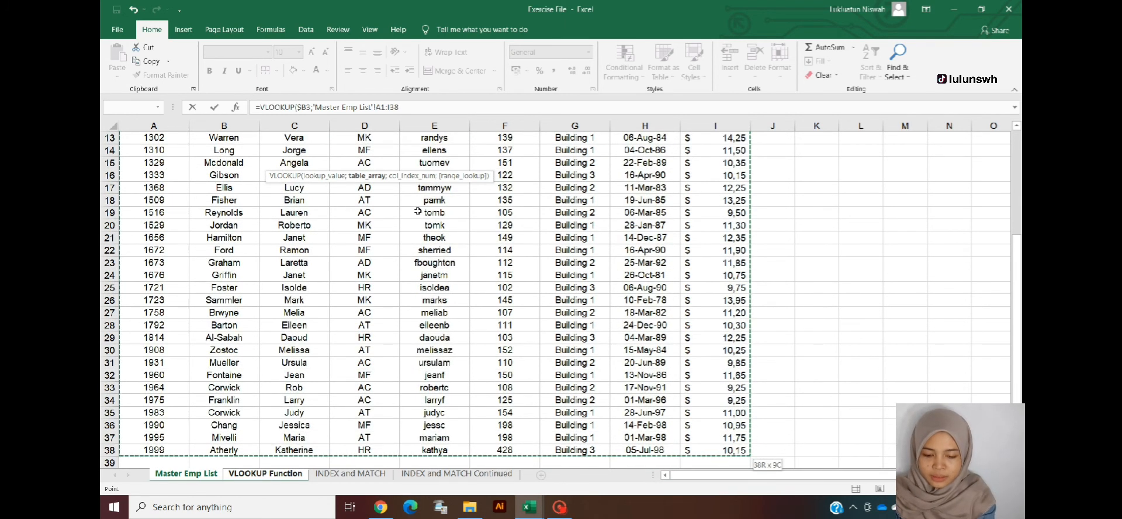
key(F4)
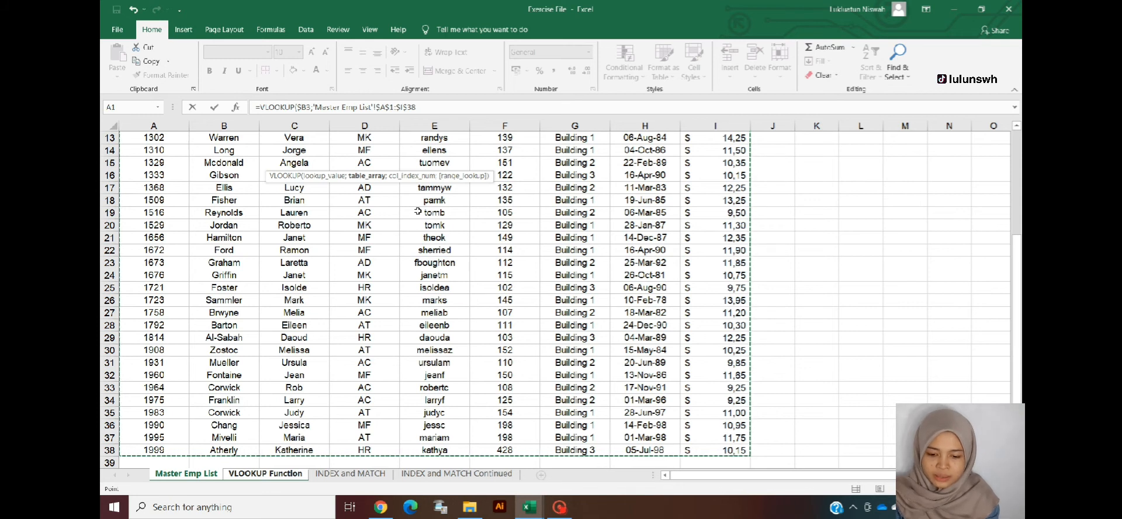
Complete the D3 VLOOKUP with column index 2 and range lookup FALSE
text(;)
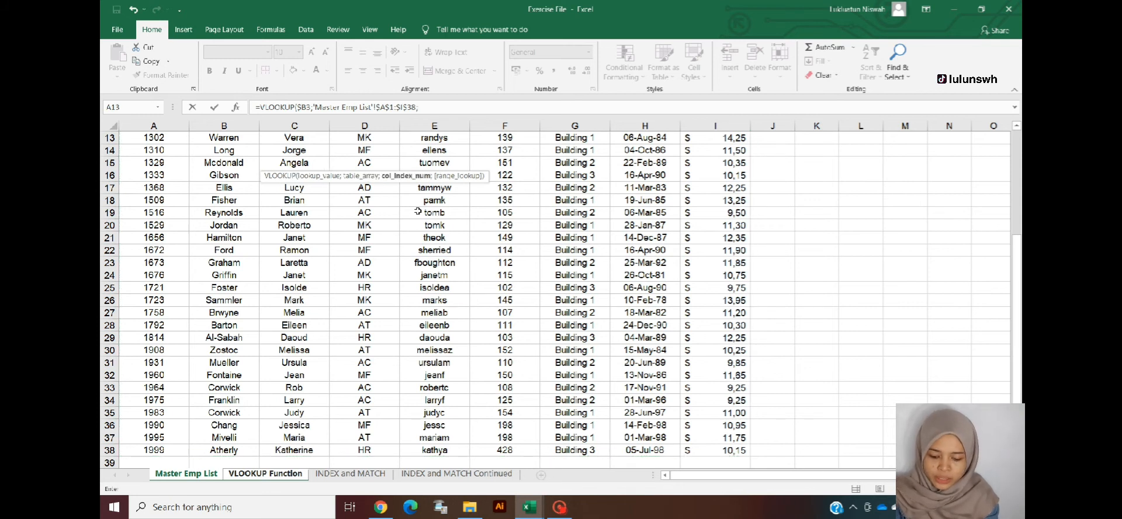
text(2;)
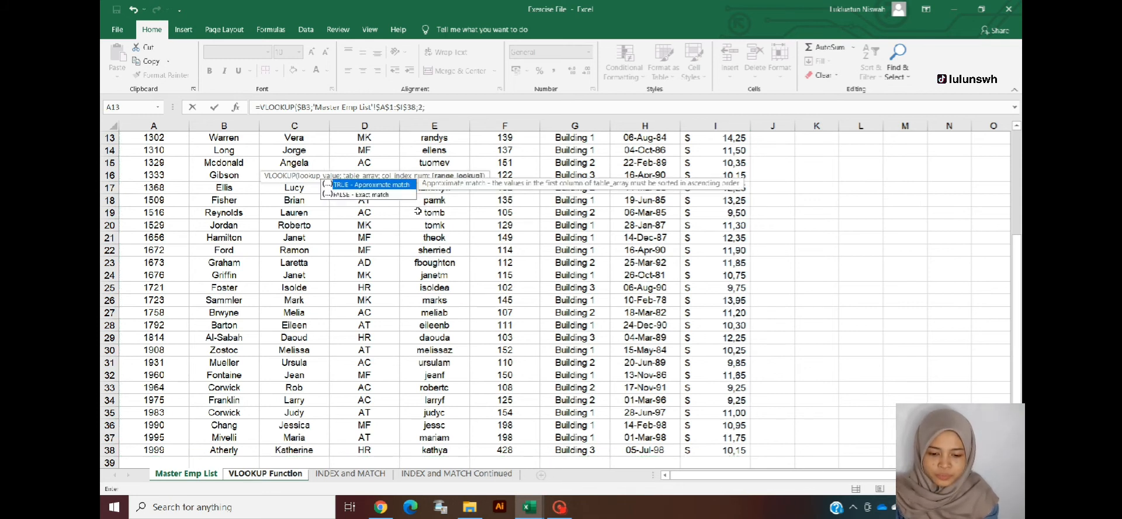
text(FALSE))
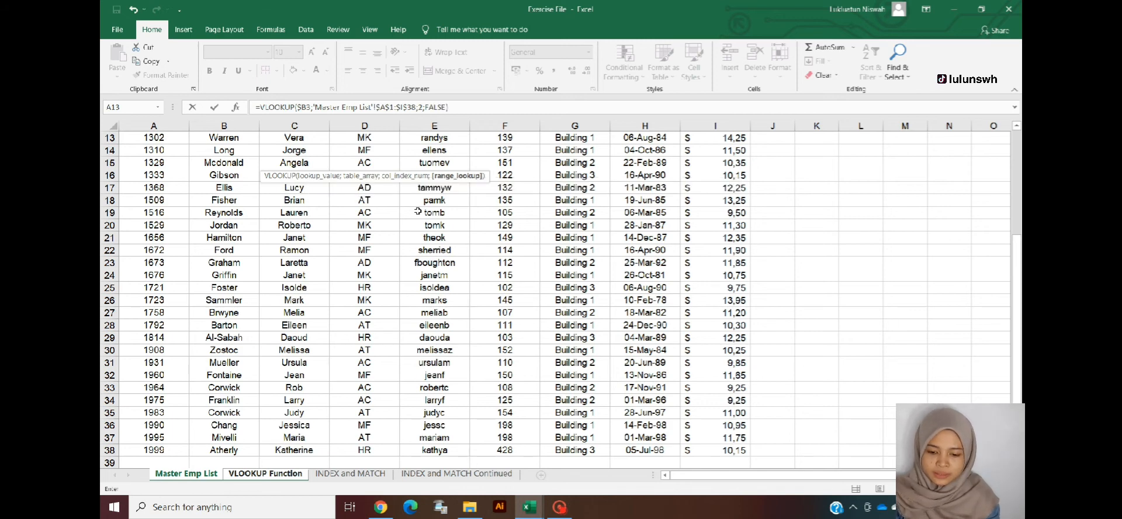
key(Return)
key(Up)
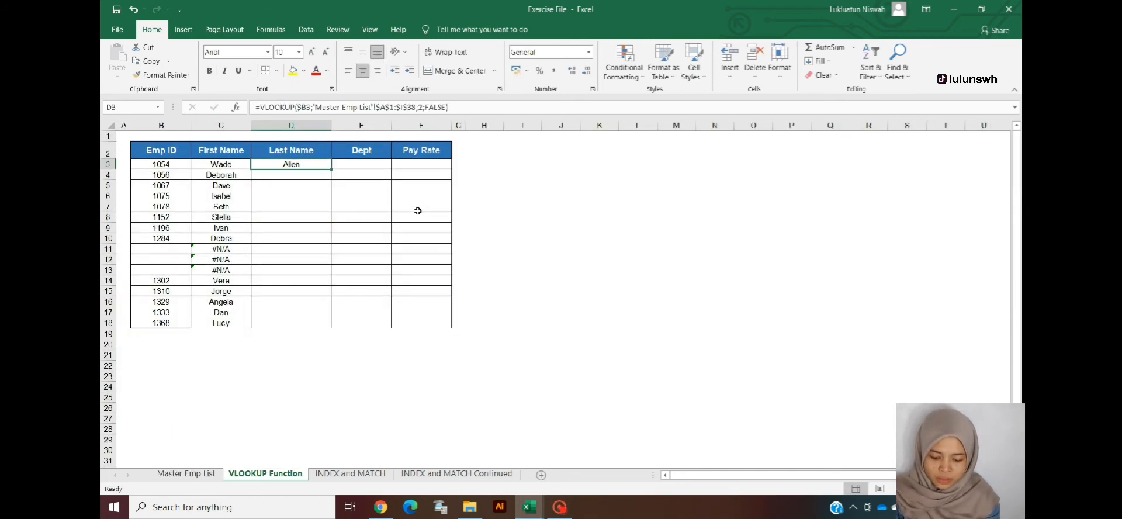
Copy the D3 formula across the Last Name, Dept and Pay Rate columns, covering D3:F18
key(ctrl+c)
key(Down)
key(Down)
key(Down)
key(Down)
key(Down)
key(Down)
key(Down)
key(Down)
key(Down)
key(Down)
key(Down)
key(Down)
key(Down)
key(Down)
key(Down)
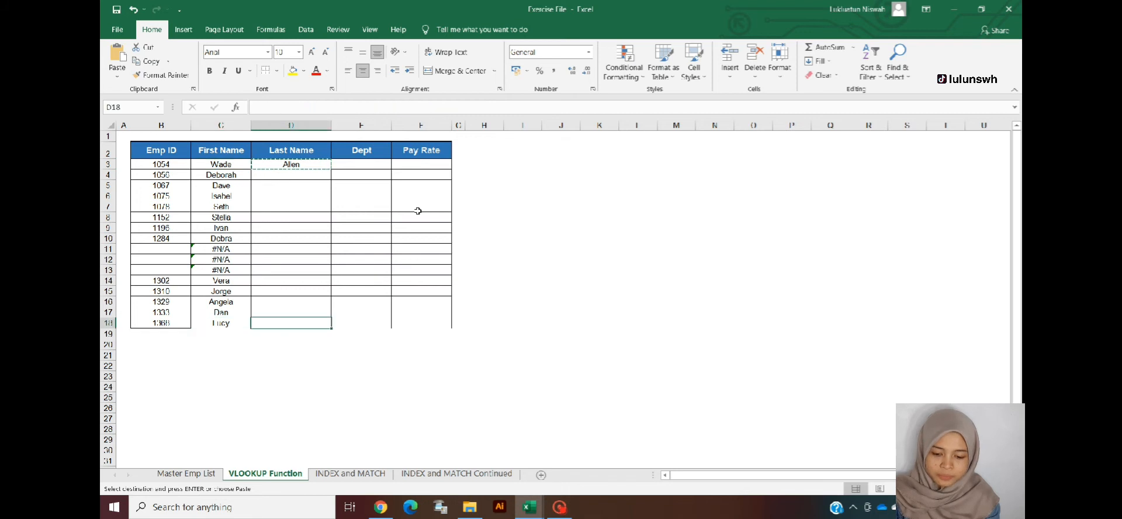
key(ctrl+v)
key(Up)
key(ctrl+Up)
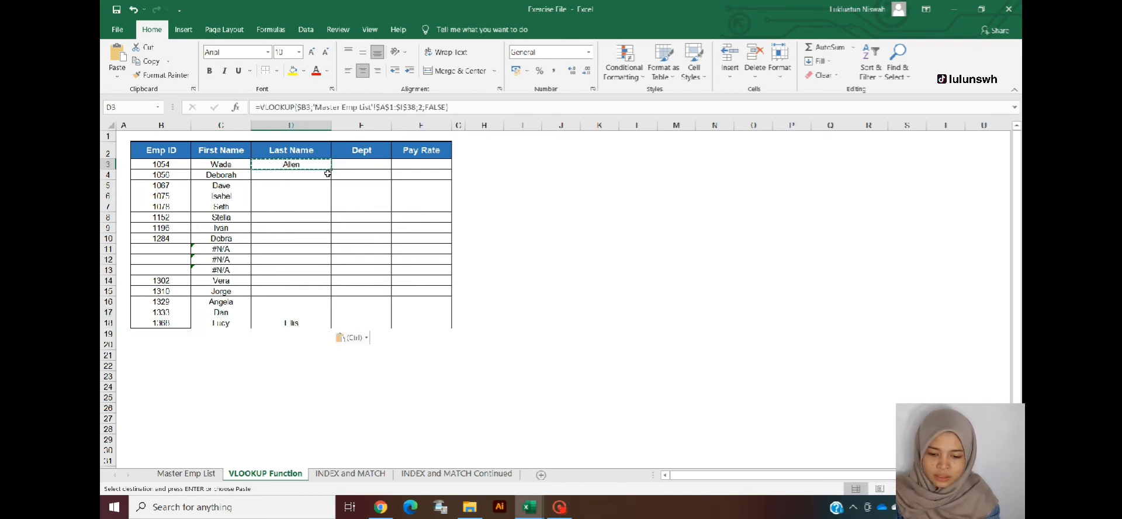
drag(327, 169, 451, 331)
click(361, 238)
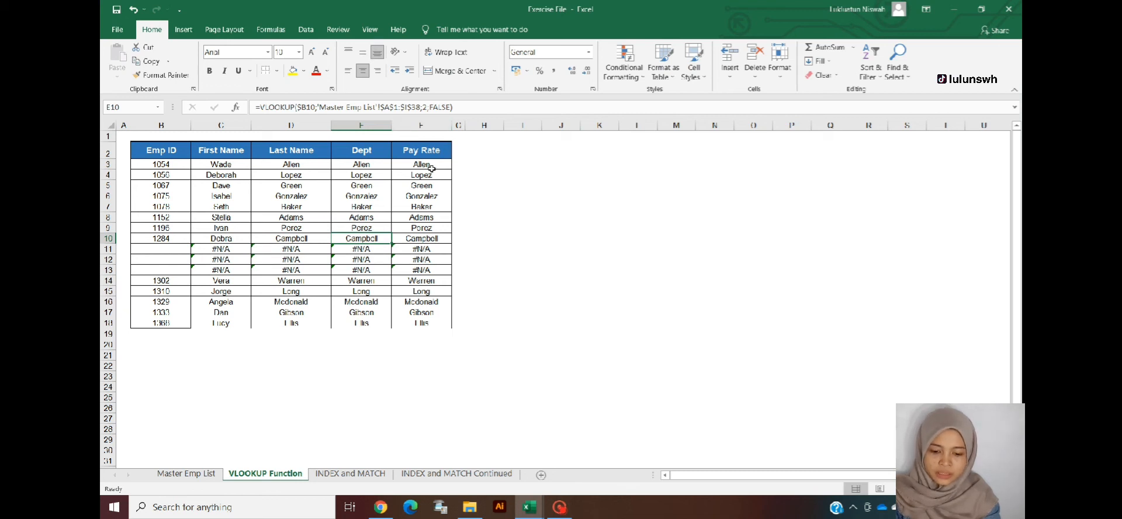
Change the column index in the Dept formula in E3 to 4
click(382, 164)
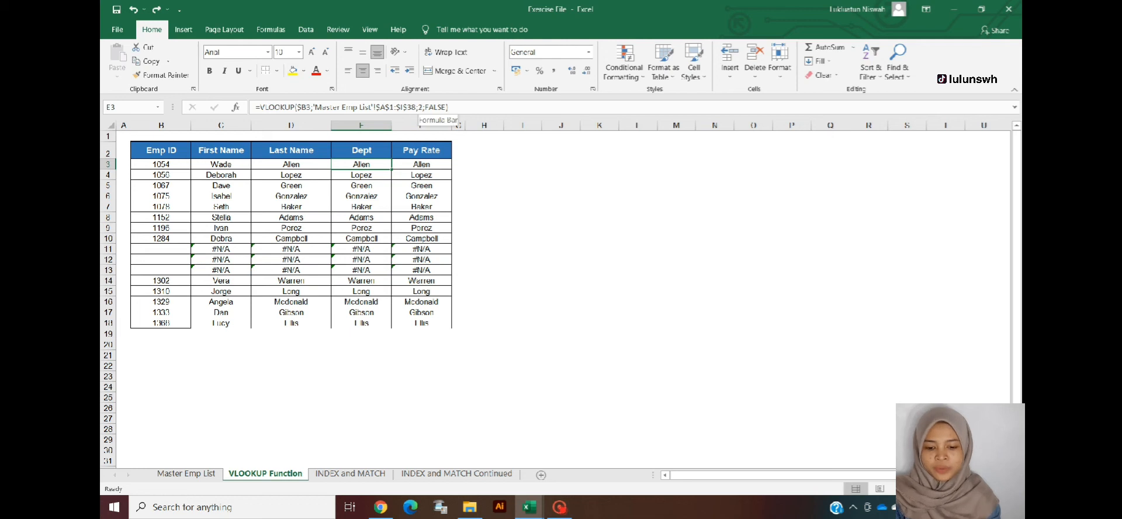
key(F2)
key(Left)
key(Left)
key(Left)
key(Left)
key(Left)
key(Left)
key(Left)
key(shift+Left)
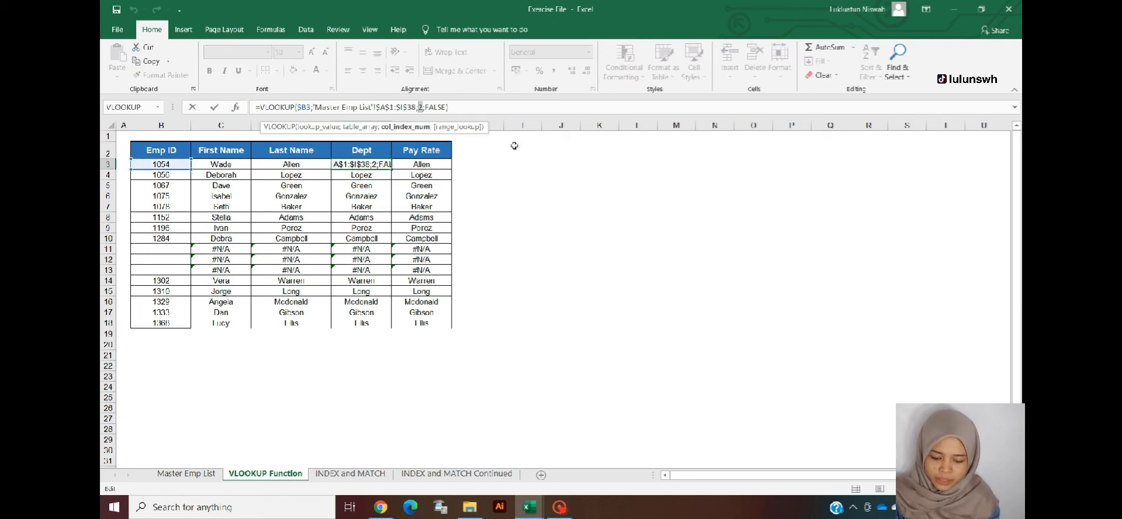
key(Return)
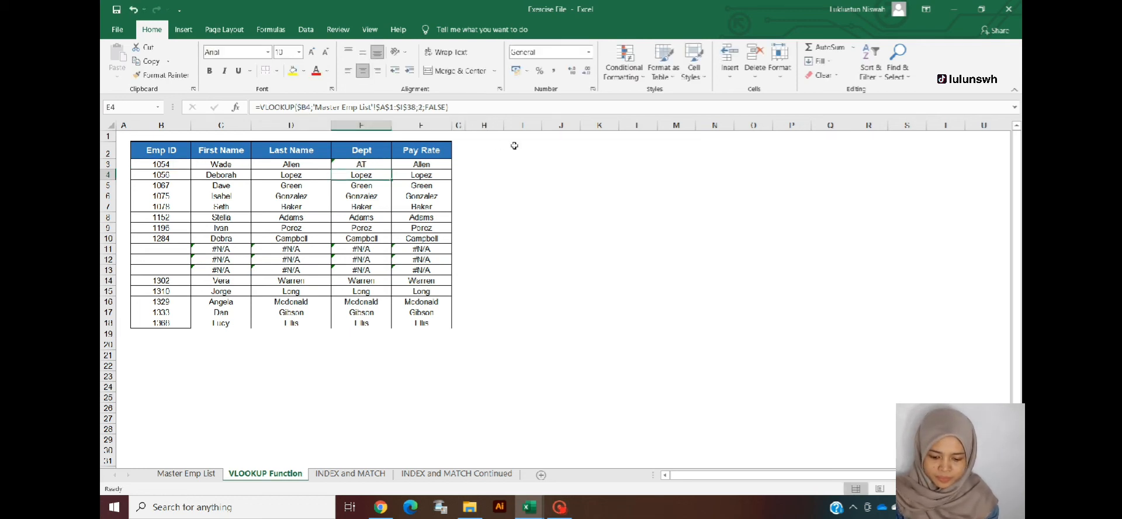
Copy the Dept formula from E3 down through E18
key(Up)
key(ctrl+c)
key(ctrl+shift+Down)
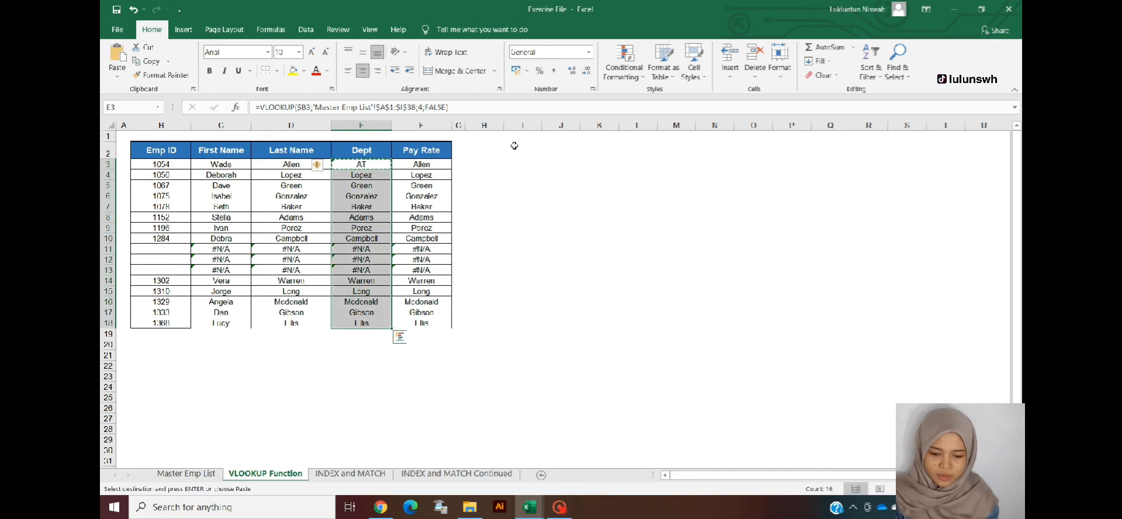
key(ctrl+v)
Change the column index in the Pay Rate formula in F3 to 9
key(Right)
key(Up)
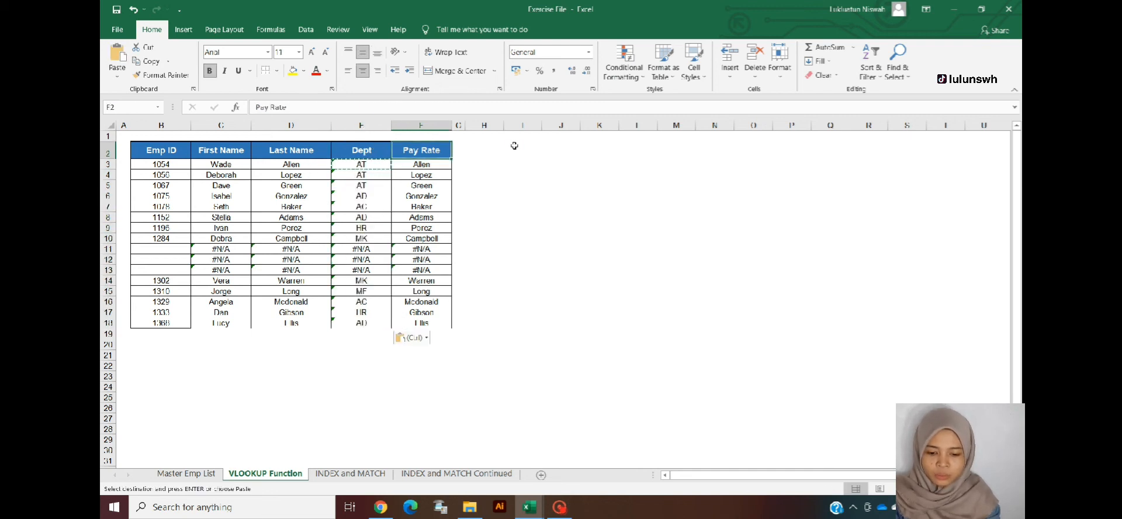
key(Down)
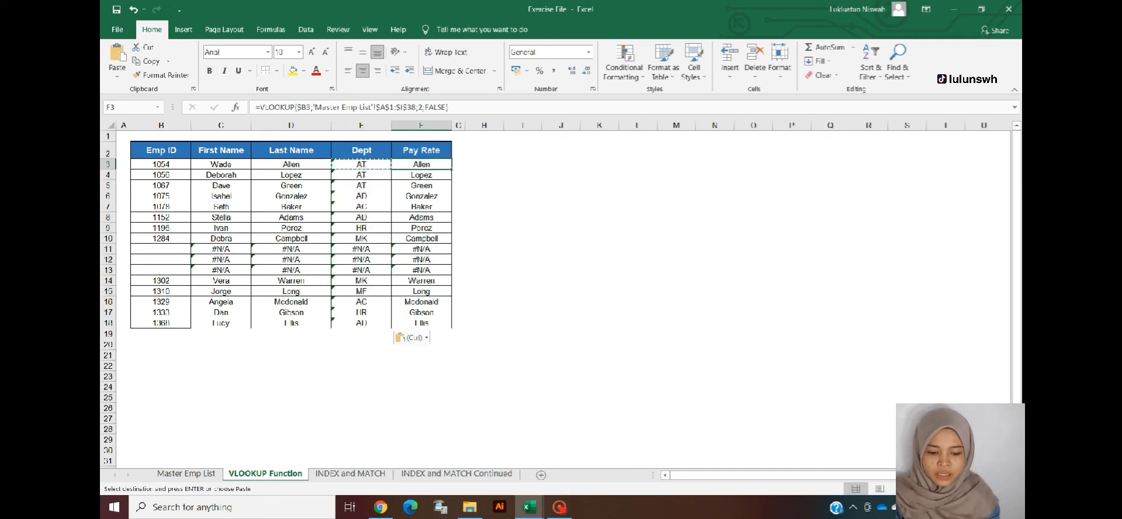
key(F2)
key(Left)
key(Left)
key(Left)
key(Left)
key(Left)
key(Left)
key(Left)
key(BackSpace)
text(5)
key(Return)
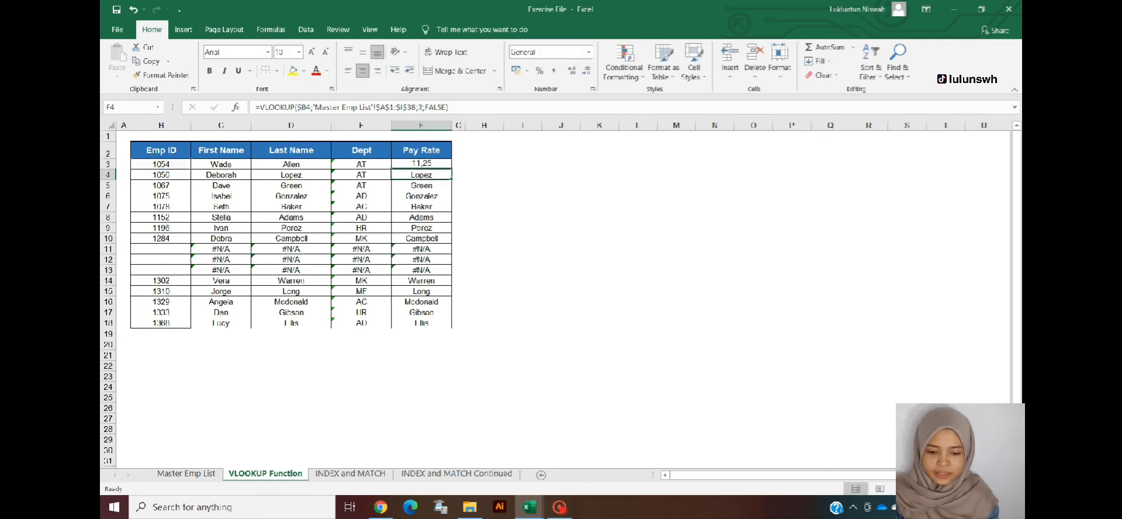
Copy the Pay Rate formula from F3 down through F18
key(Up)
key(ctrl+c)
key(ctrl+shift+Down)
key(ctrl+v)
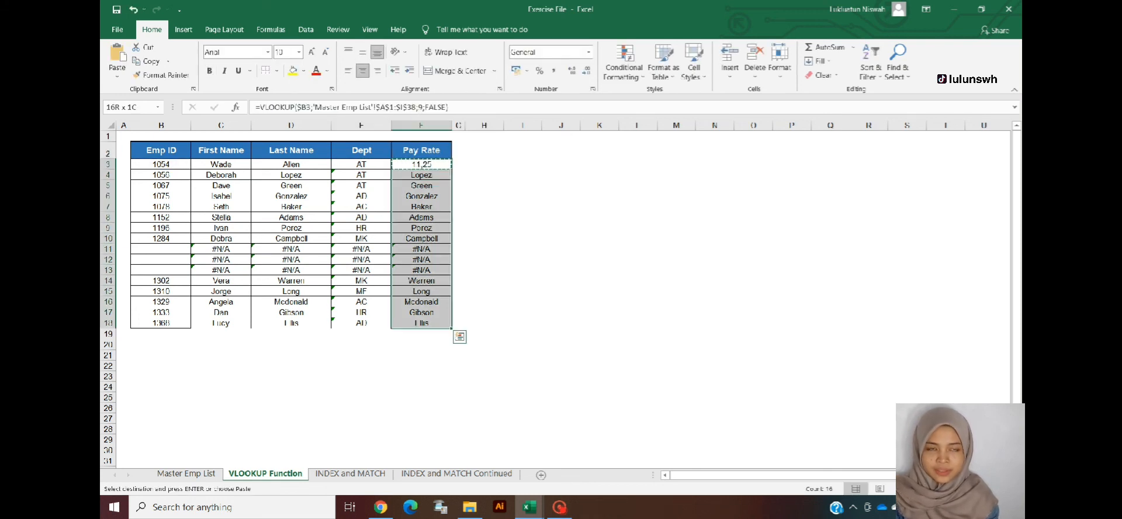
key(Escape)
key(Up)
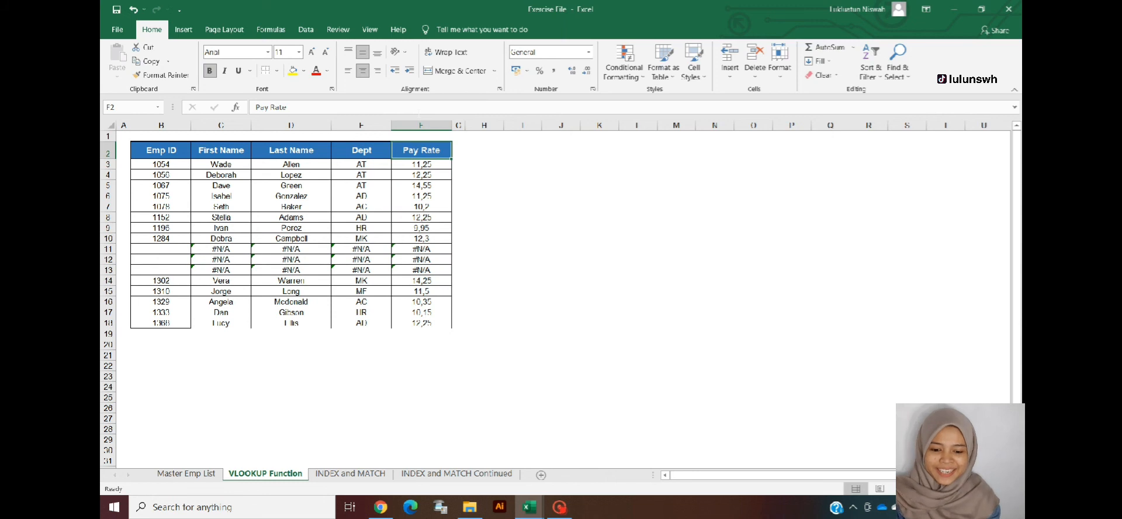
Search the Master Emp List sheet for the Emp ID in cell B6 of the VLOOKUP Function sheet
key(Down)
key(Left)
key(Left)
key(Down)
key(Down)
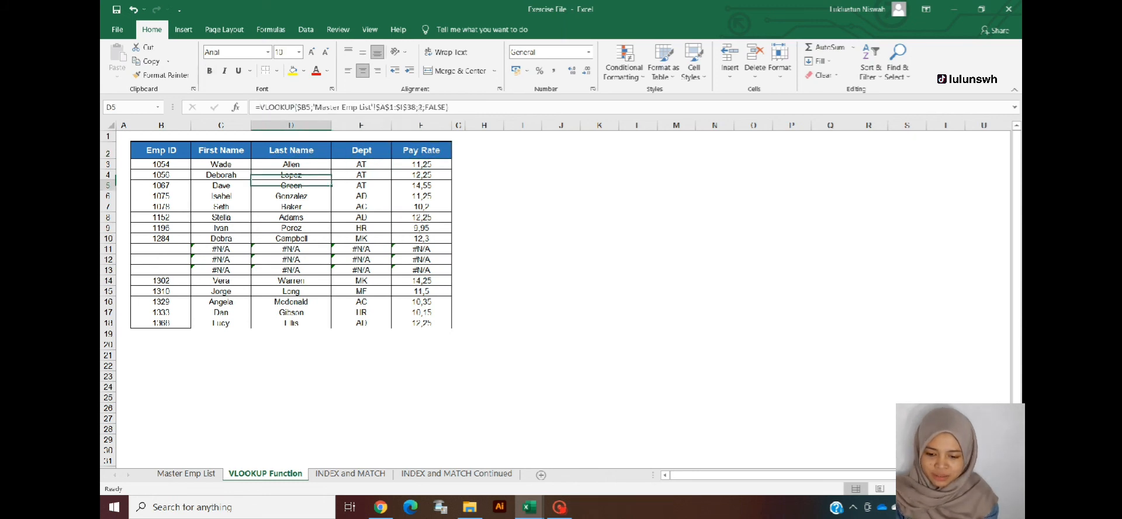
key(Left)
key(Left)
key(Down)
key(ctrl+c)
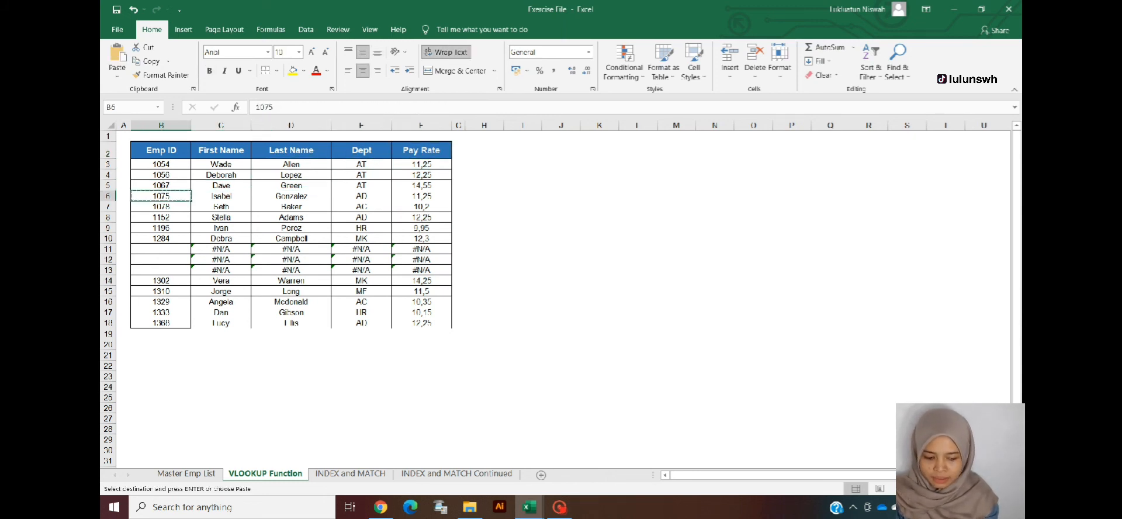
key(ctrl+Page_Up)
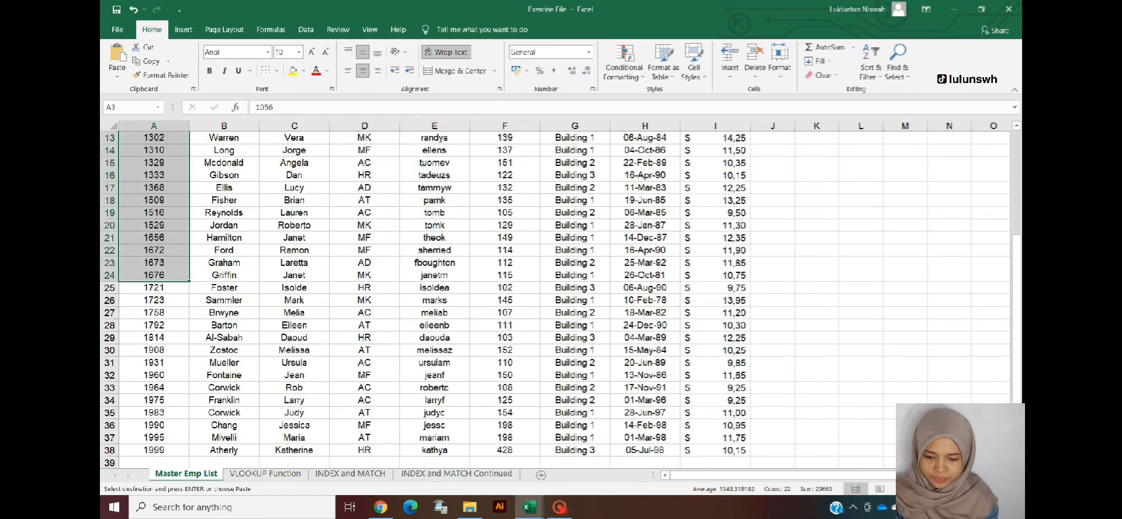
key(ctrl+Home)
key(Down)
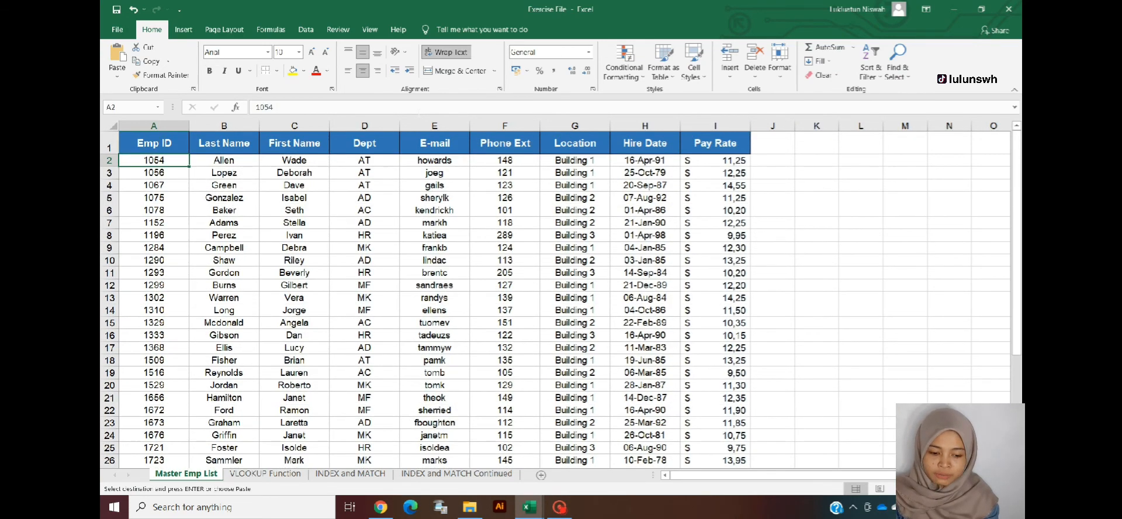
key(ctrl+f)
text(1075)
key(Return)
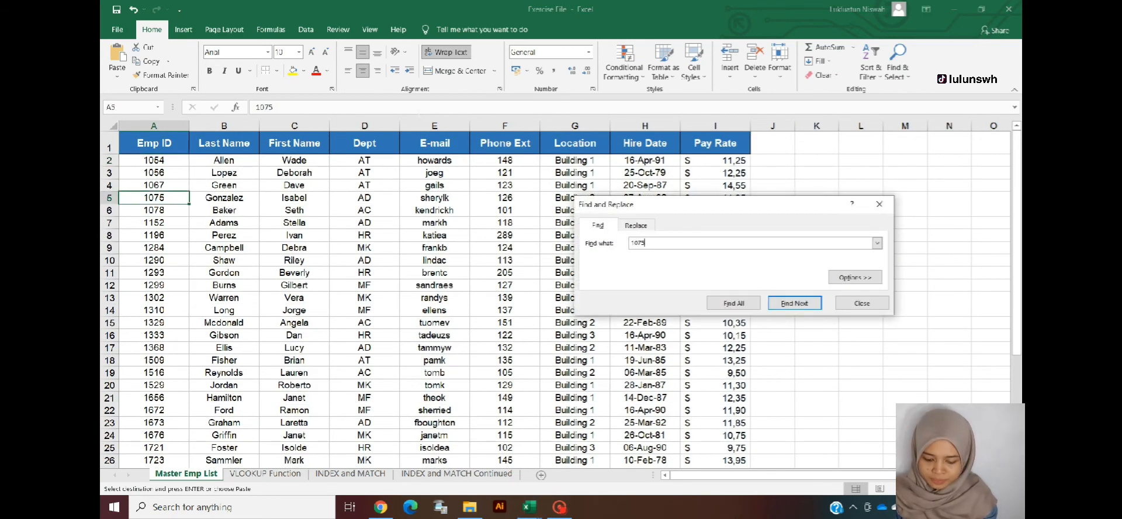
key(Escape)
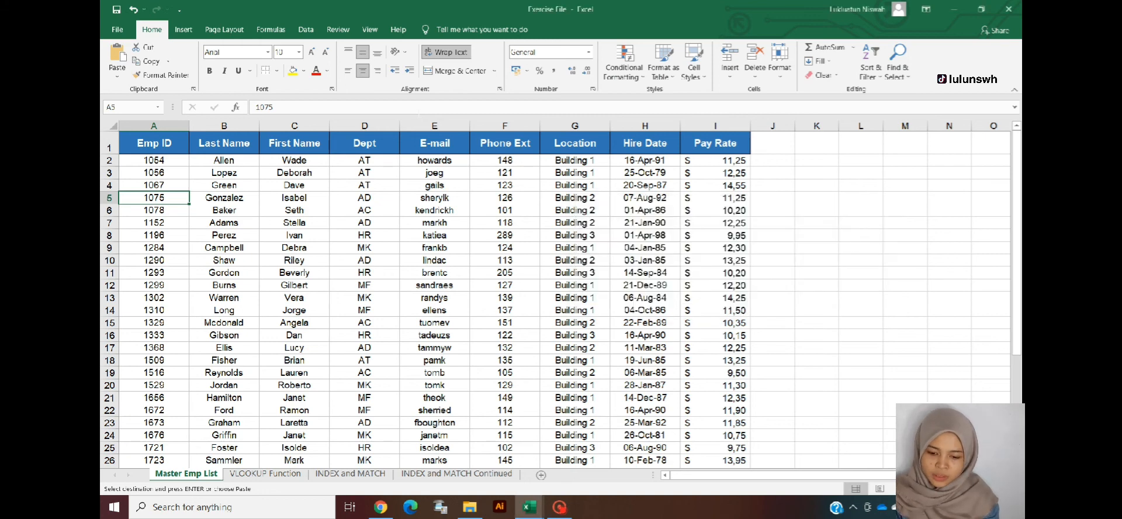
Compare that employee's first and last name in the Master Emp List with the lookup results in row 6
key(Right)
key(Right)
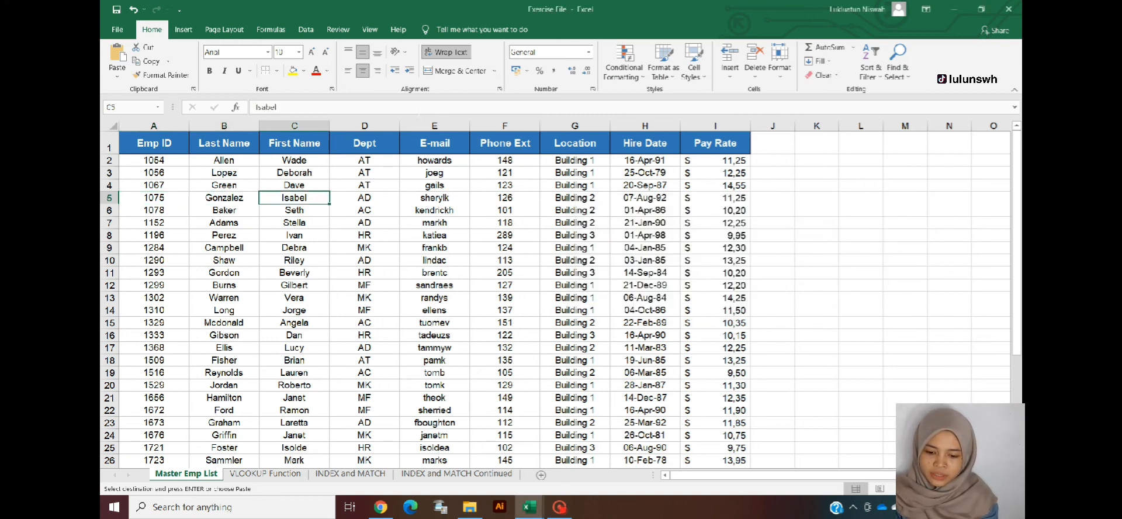
key(Left)
key(Right)
key(Left)
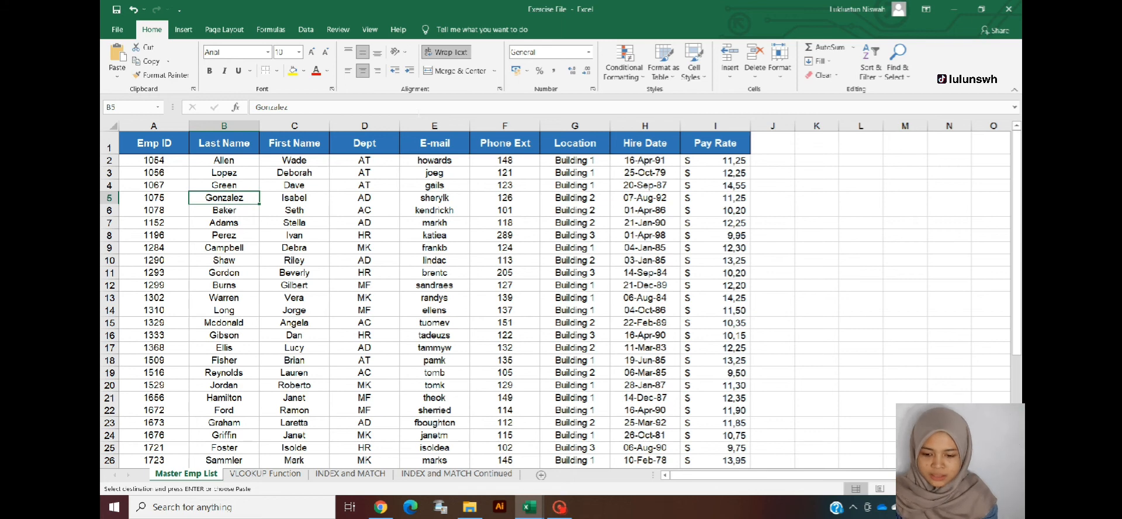
key(ctrl+Page_Down)
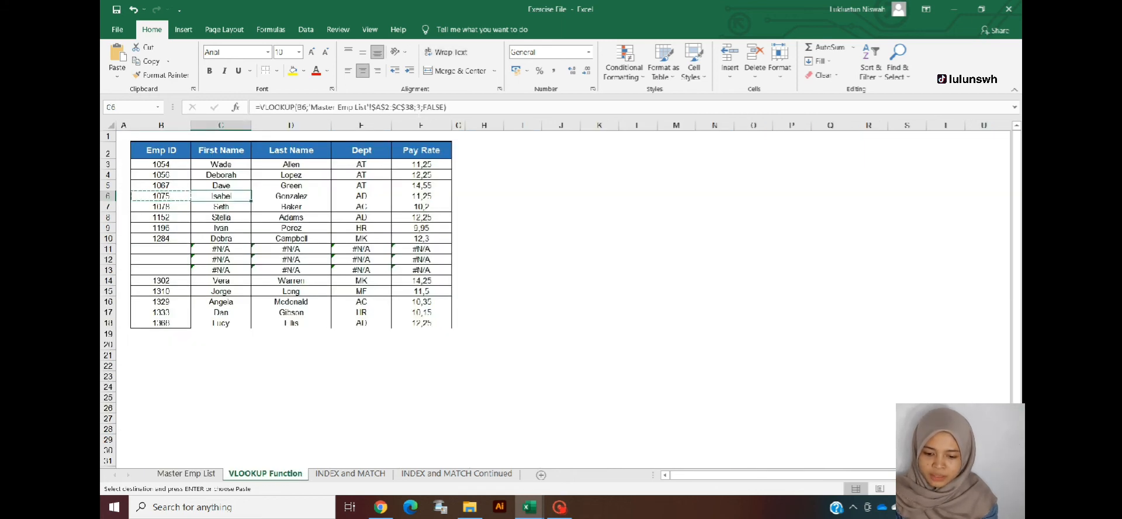
key(Right)
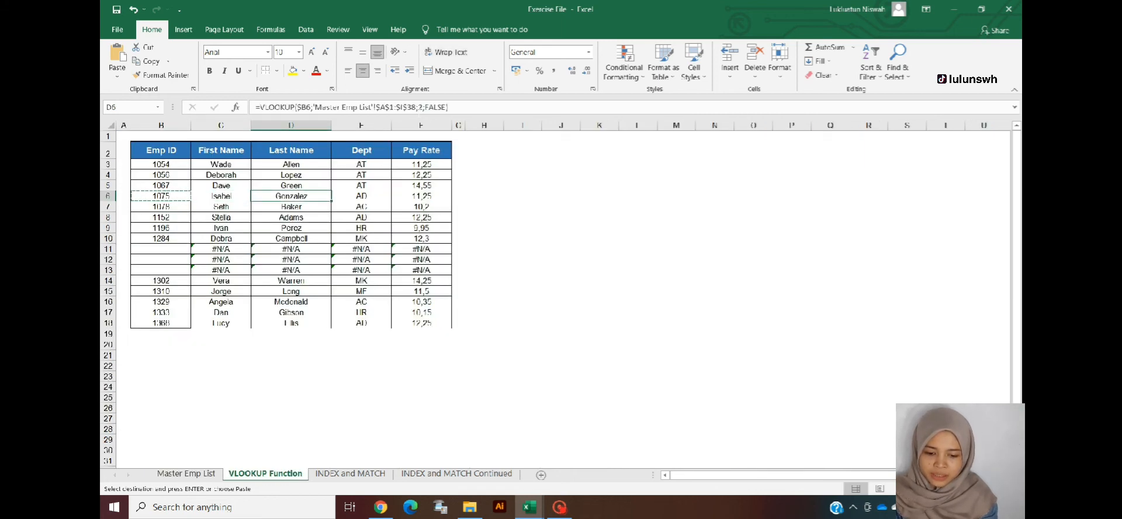
key(Right)
key(Right)
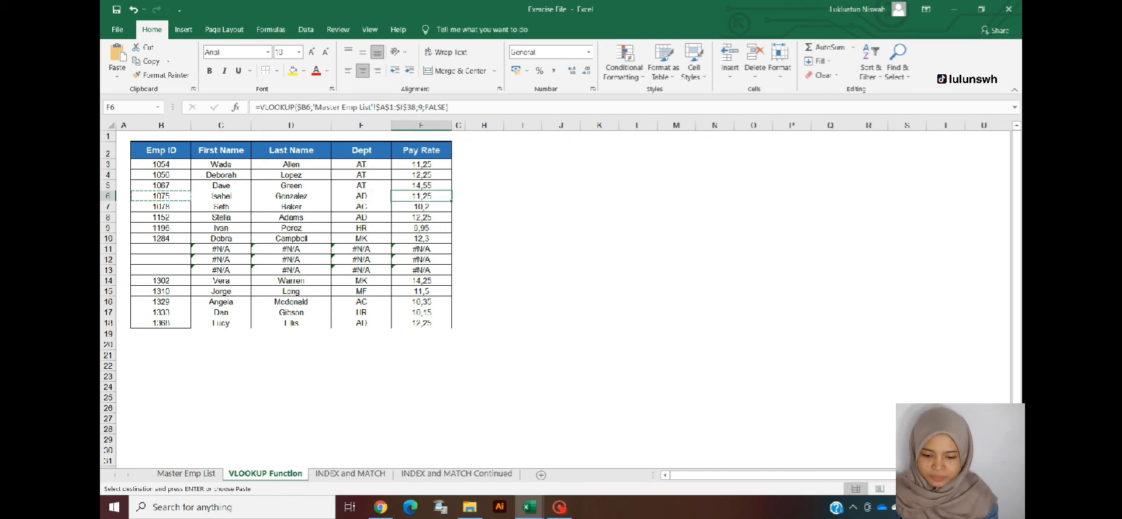
Check the same employee's pay rate in the Master Emp List against F6, then return to cell B3
key(ctrl+Page_Up)
key(Right)
key(Right)
key(Right)
key(Right)
key(Right)
key(Right)
key(Right)
key(Right)
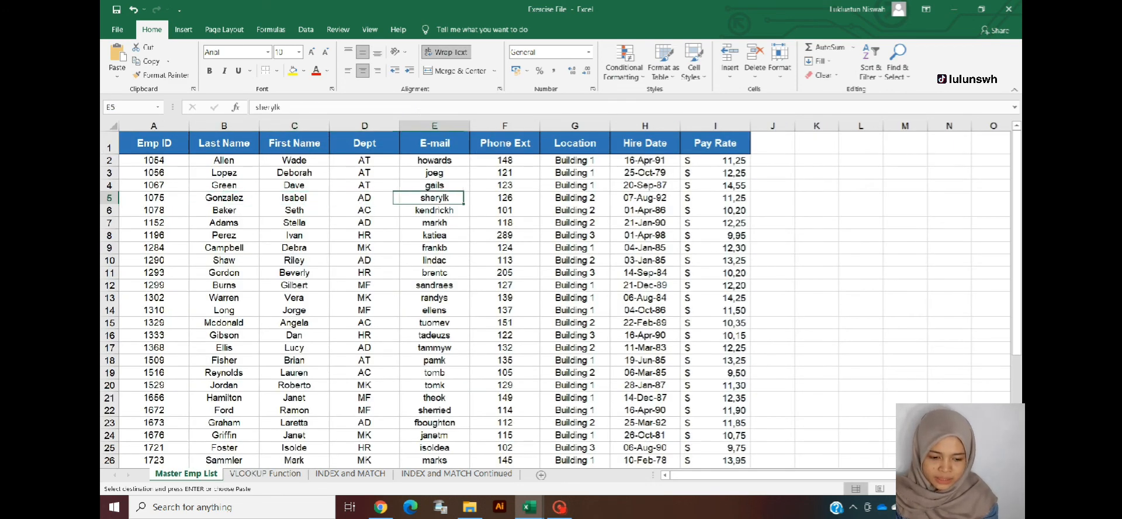
key(Left)
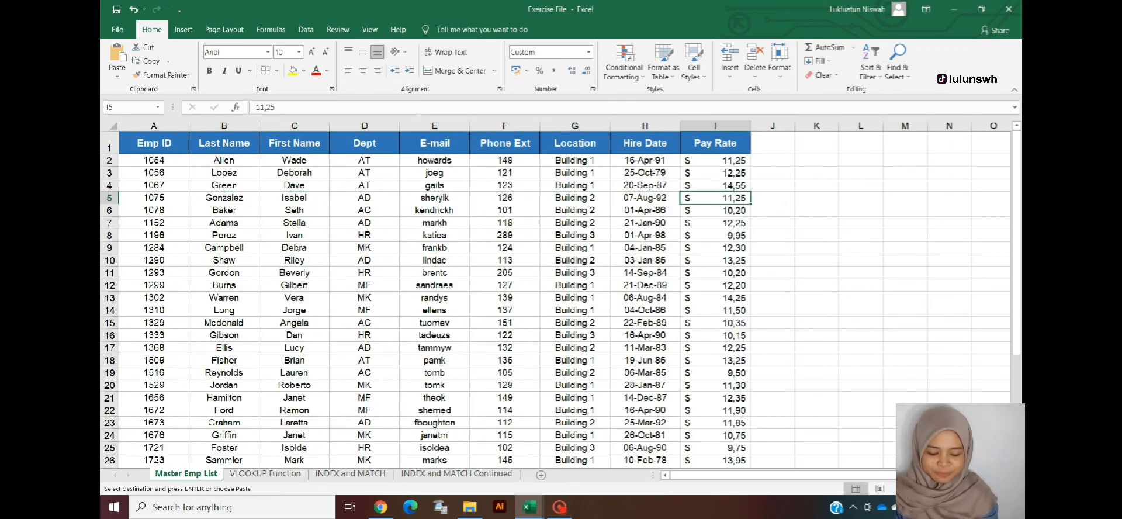
key(ctrl+Page_Down)
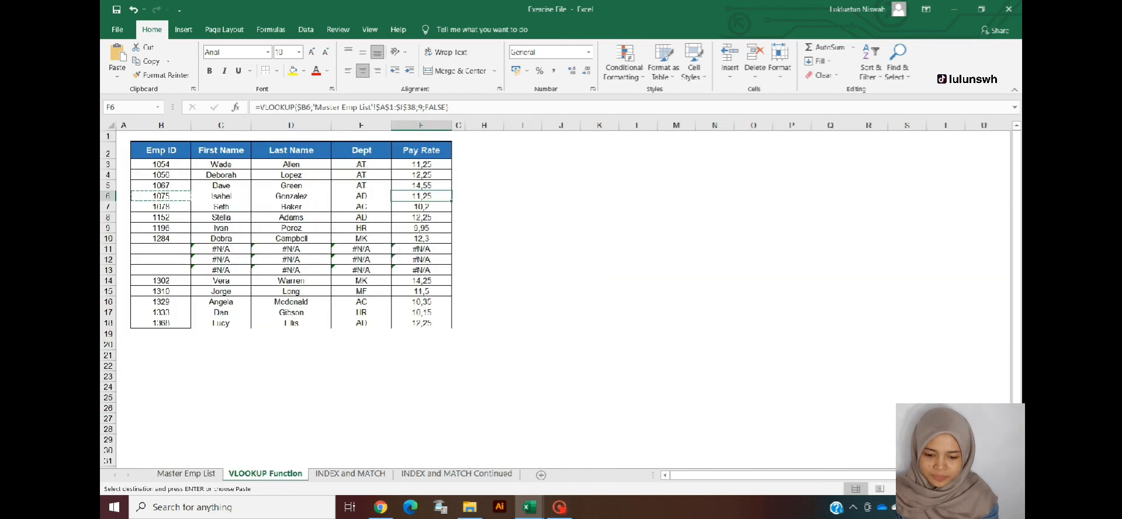
key(Up)
key(Up)
key(Up)
key(Up)
key(ctrl+Left)
key(Down)
key(Escape)
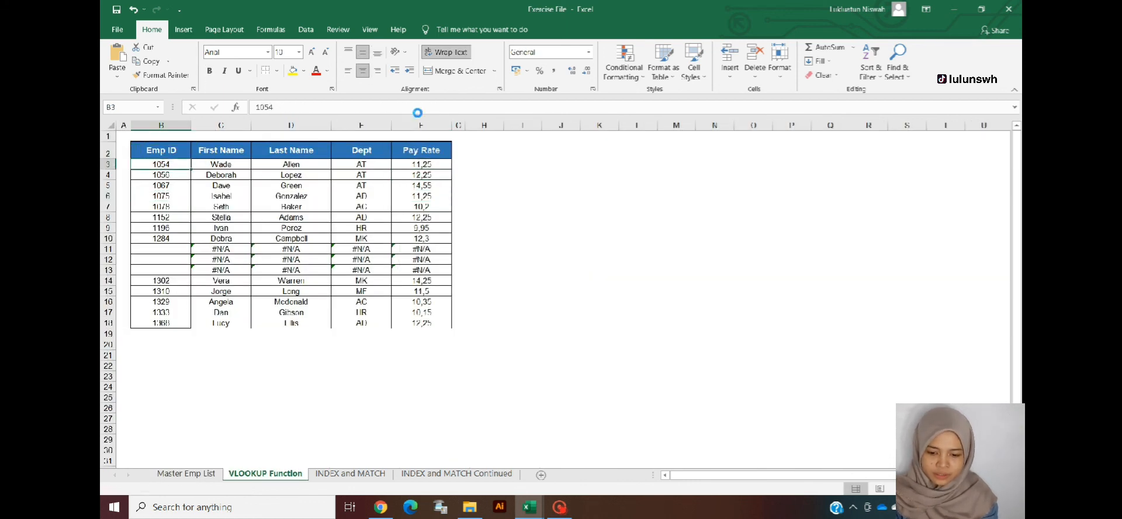